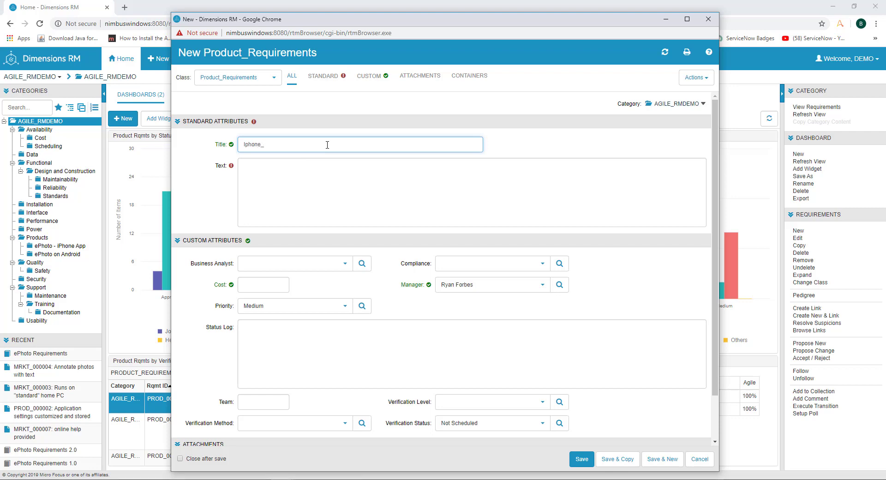
Title the new product requirement Iphone_View and open the graph editor for its text in a maximized window.
text(View)
click(297, 225)
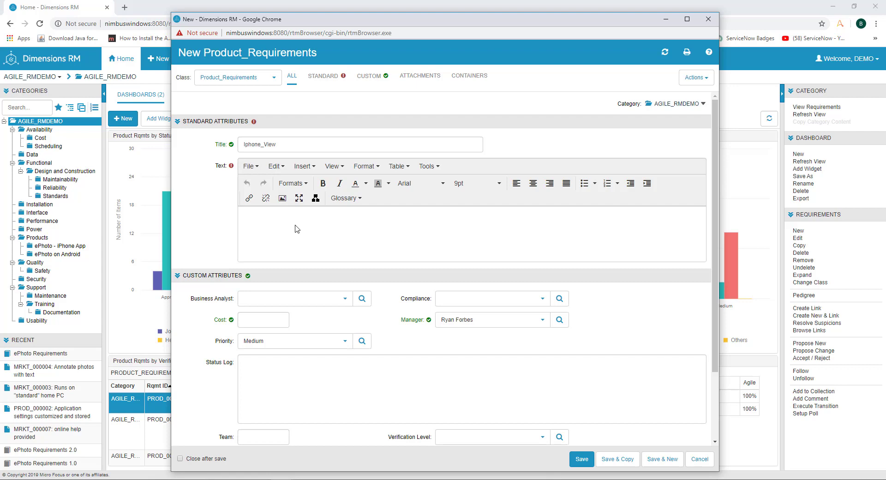
click(321, 202)
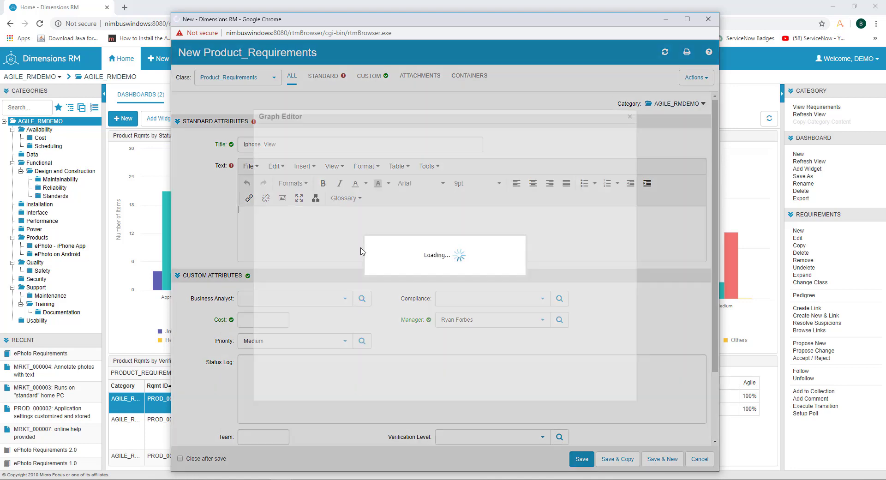
click(688, 19)
Place a rectangle and an actor figure beside it in the upper part of the diagram page.
drag(139, 279, 252, 273)
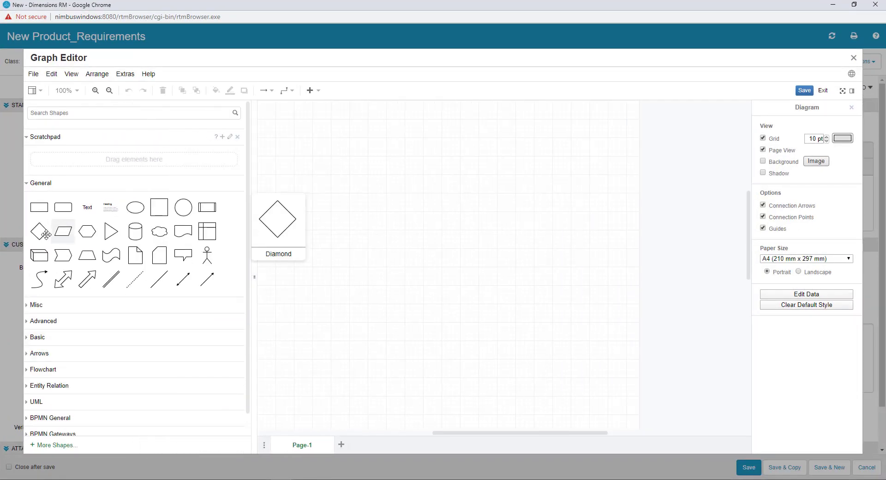
drag(39, 207, 319, 166)
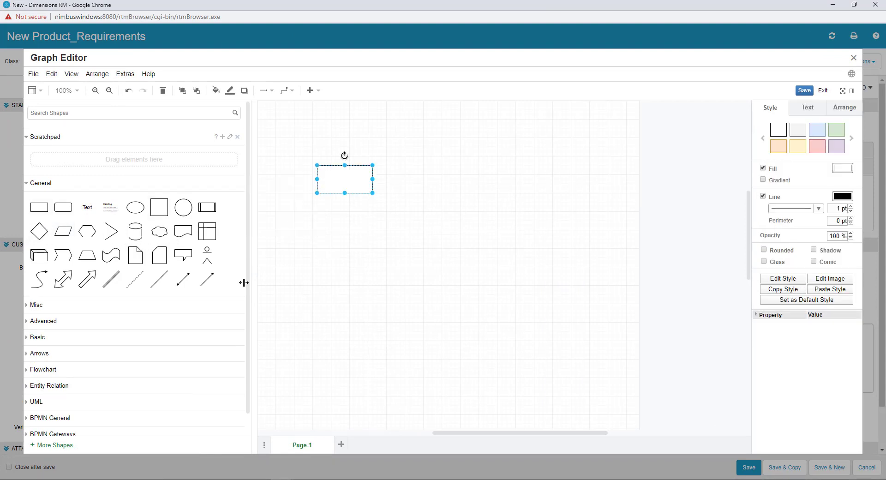
drag(207, 255, 436, 164)
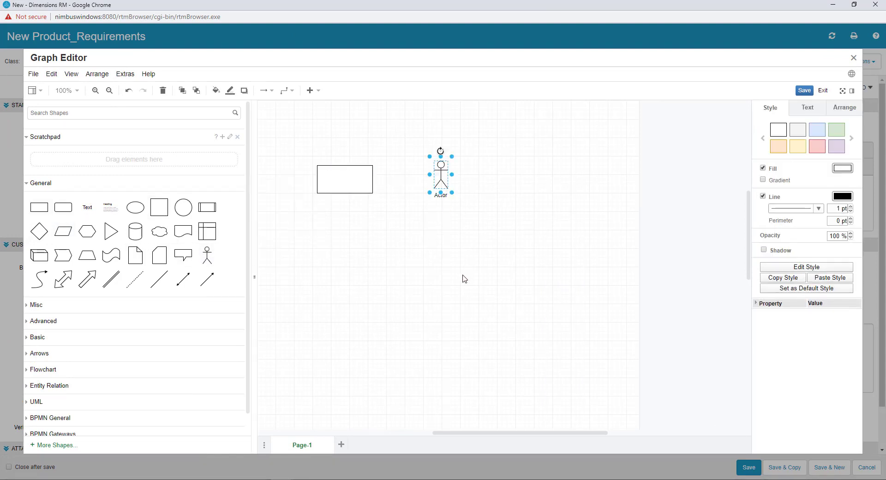
Add a flowchart database cylinder and a flowchart shape with two cut upper corners to the lower part of the diagram.
scroll(53, 288, down, 1)
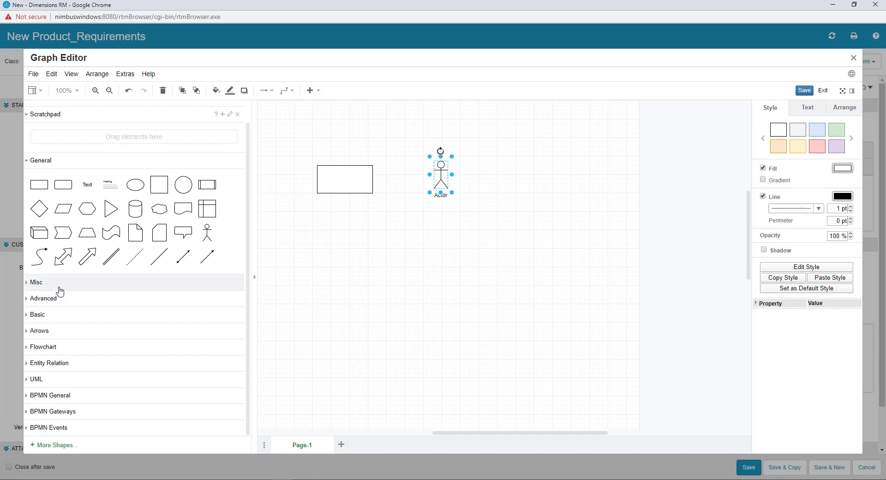
click(39, 347)
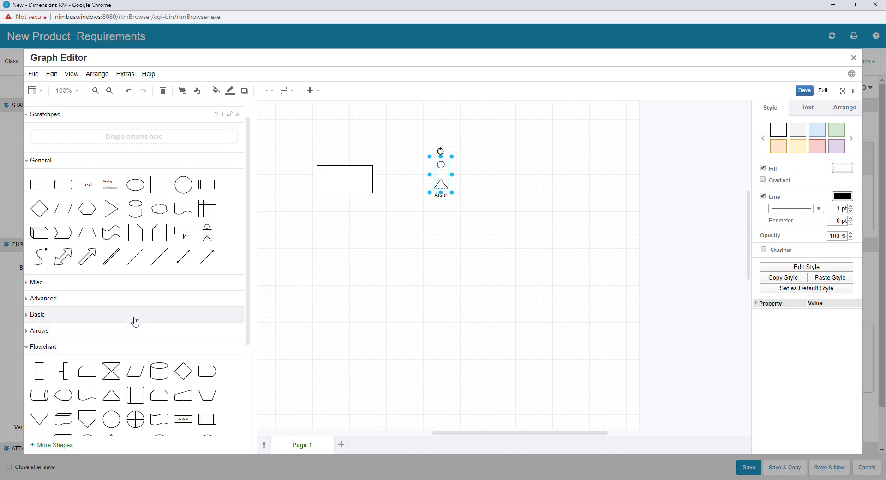
scroll(132, 321, down, 4)
drag(214, 284, 488, 299)
drag(160, 304, 409, 322)
Browse the shapes in the Entity Relation and UML libraries.
scroll(52, 366, down, 2)
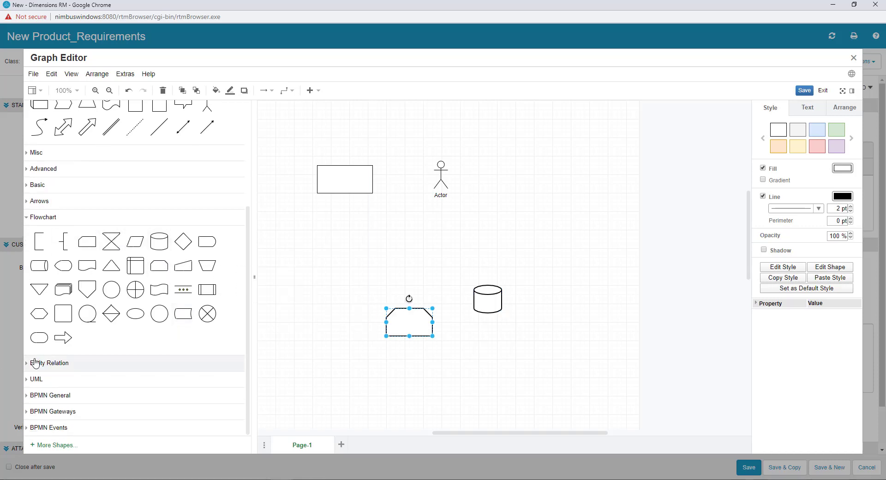
click(33, 363)
scroll(110, 323, down, 2)
scroll(113, 321, down, 1)
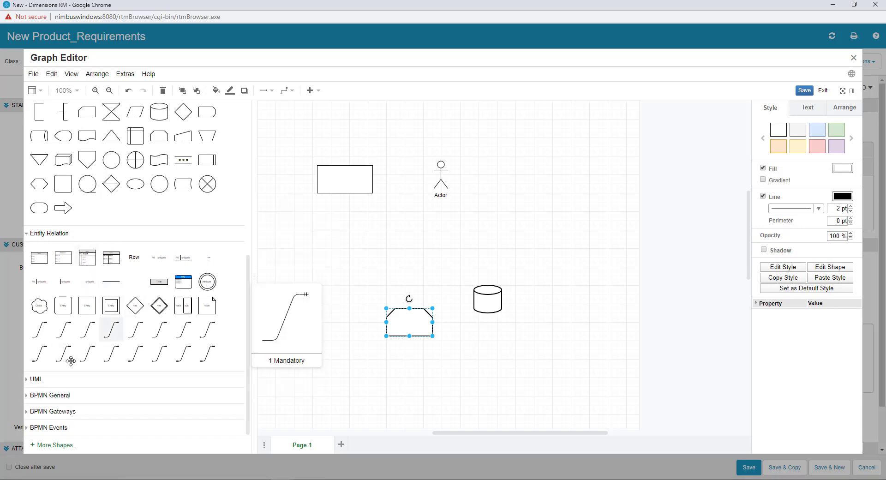
click(34, 378)
scroll(115, 332, down, 2)
scroll(115, 332, down, 2)
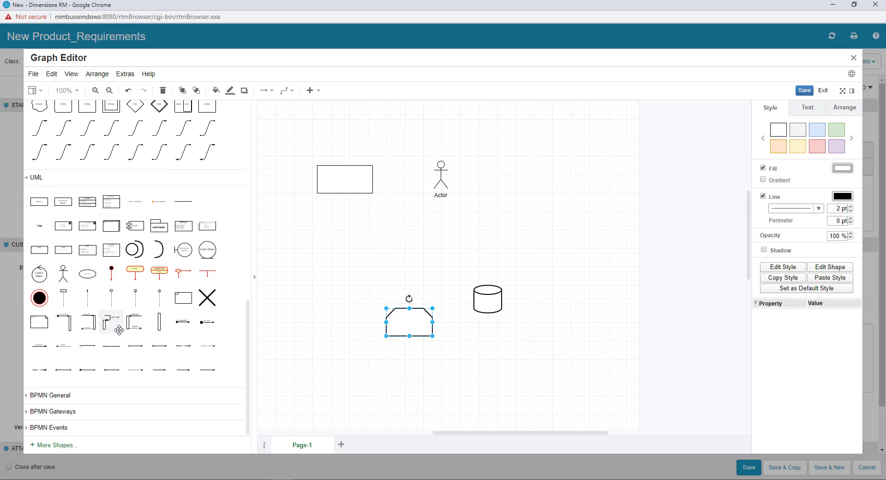
mouse_move(107, 318)
Preview the icons of the additional iOS shape library without applying the selection.
click(54, 445)
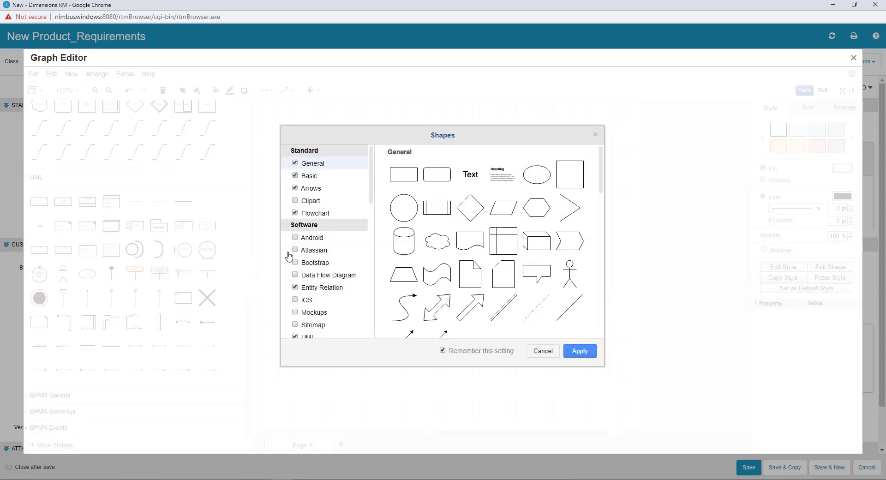
scroll(337, 235, down, 1)
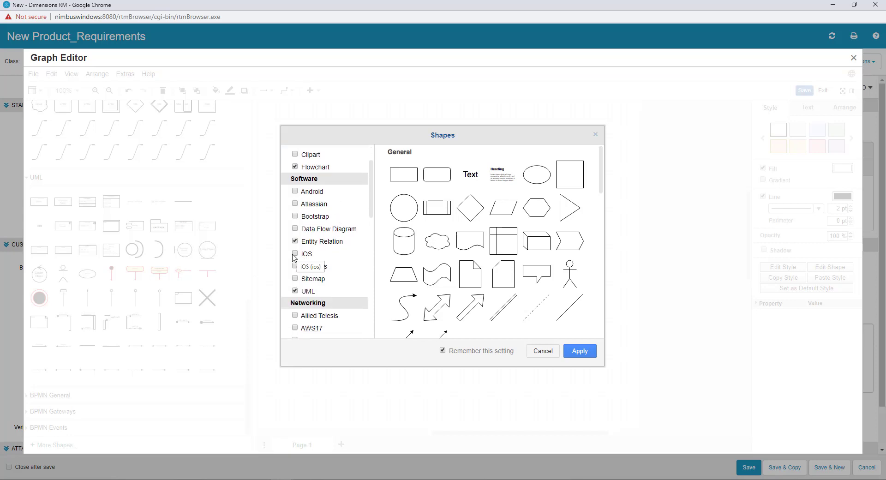
click(296, 254)
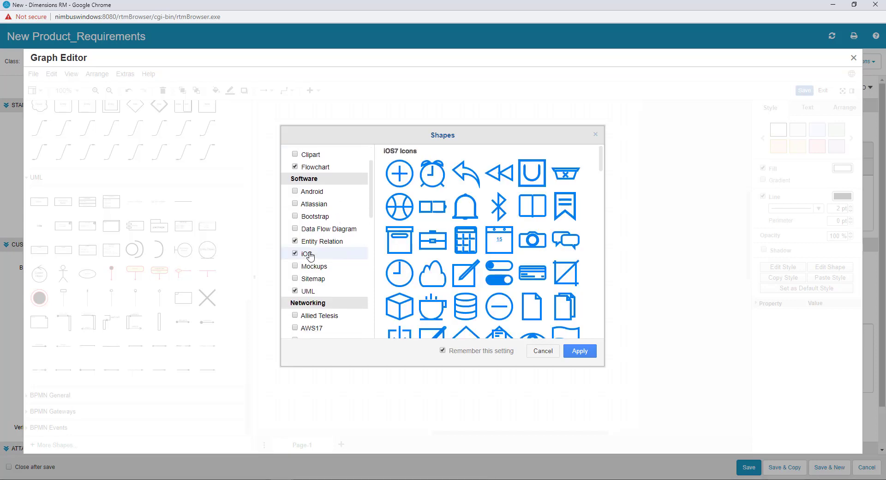
scroll(533, 258, down, 10)
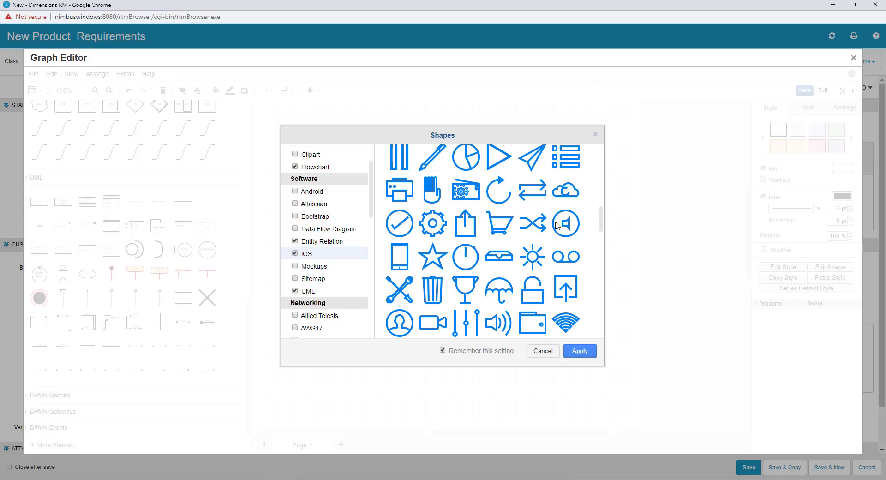
click(545, 353)
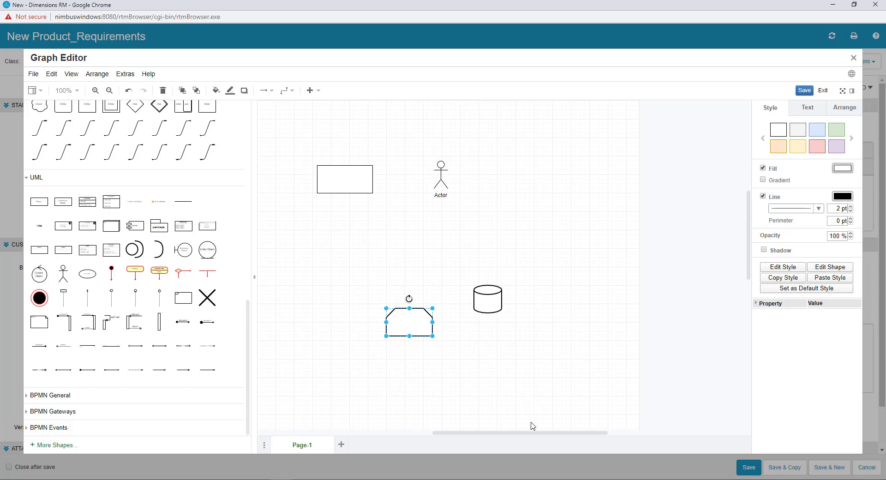
Close the graph editor without saving the diagram and look over the requirement form's remaining attributes.
drag(532, 437, 508, 433)
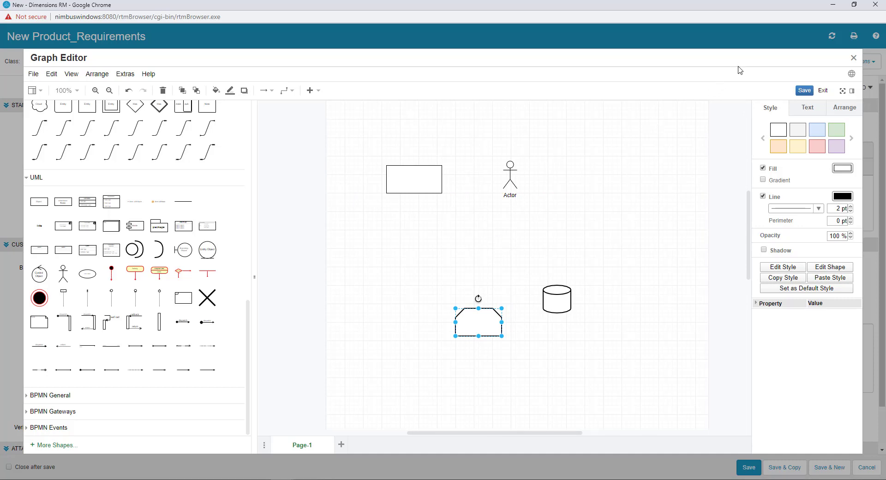
click(854, 59)
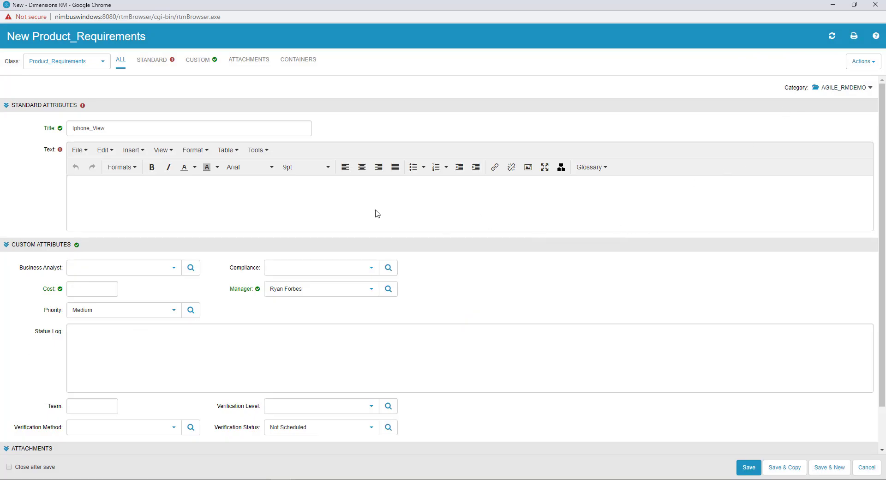
scroll(377, 217, down, 1)
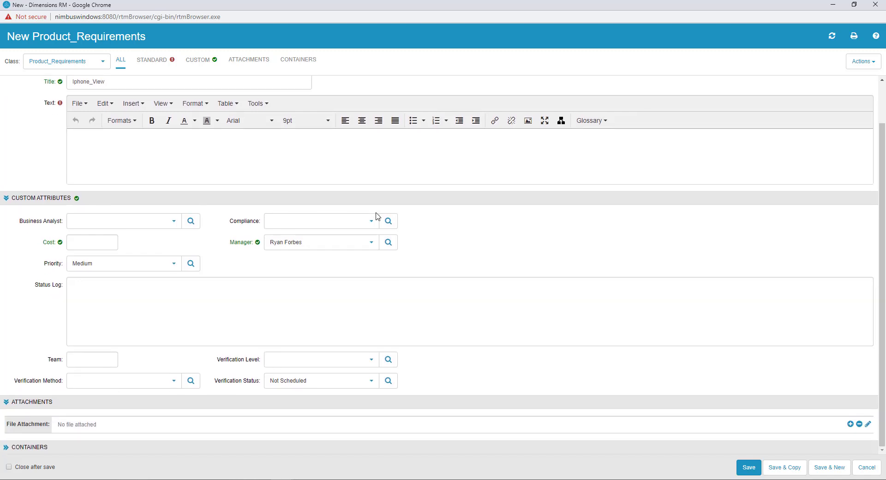
scroll(378, 216, up, 1)
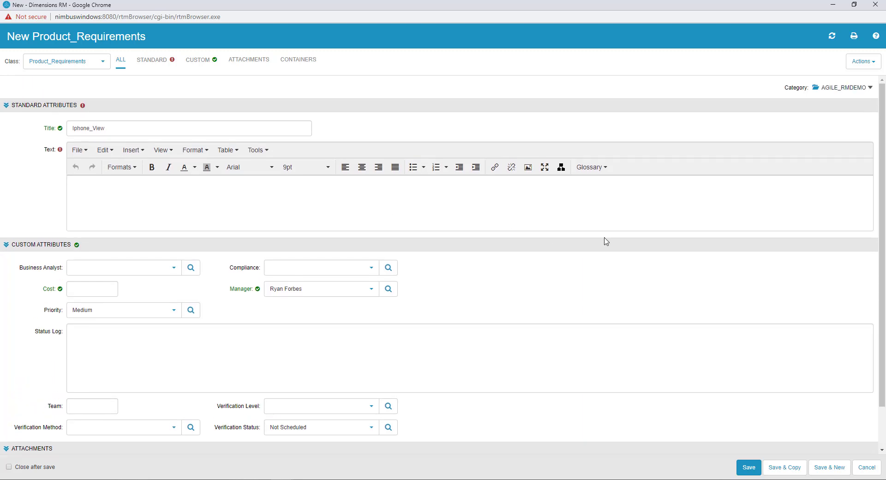
Add the glossary term Car with the description "this is our car standard" and the synonym Truck.
click(592, 170)
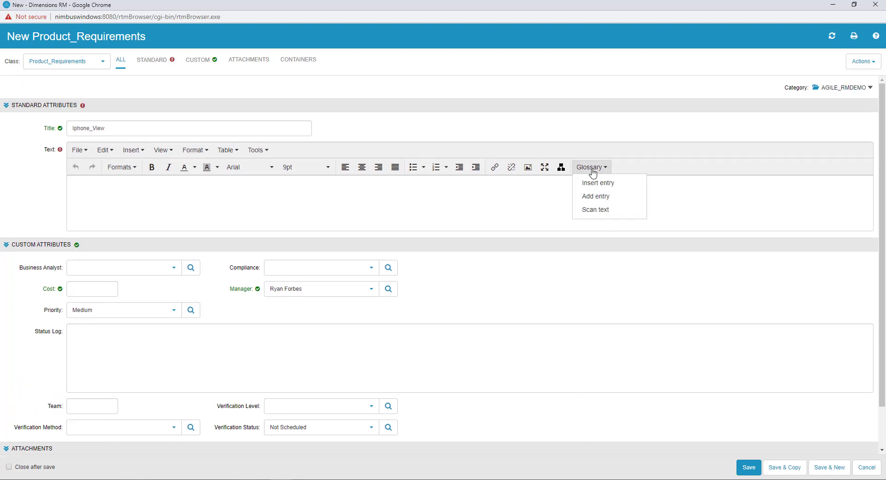
click(594, 196)
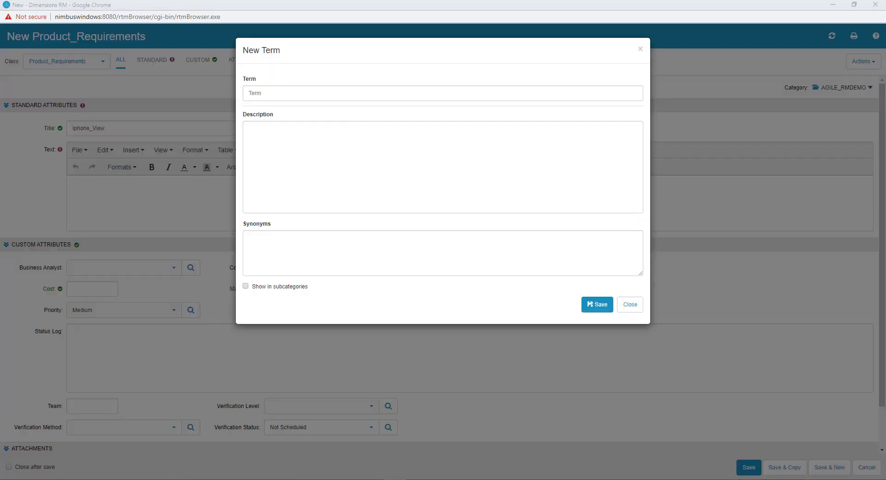
click(284, 92)
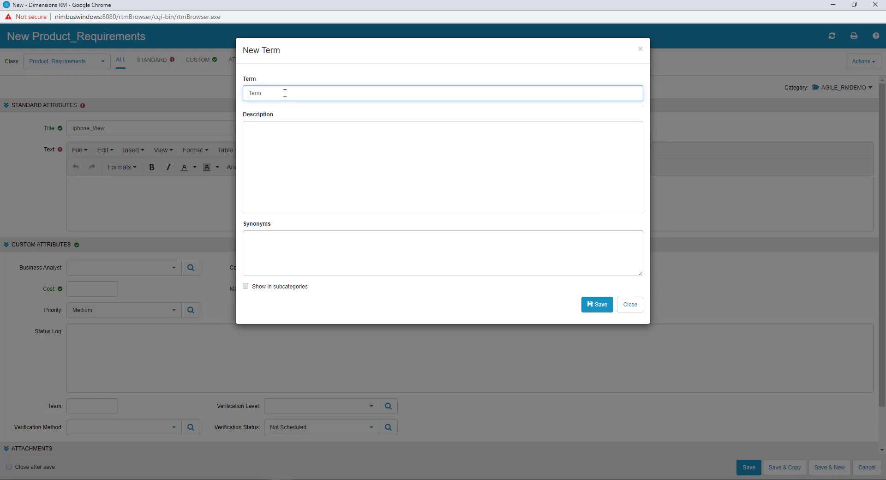
text(Car)
click(288, 157)
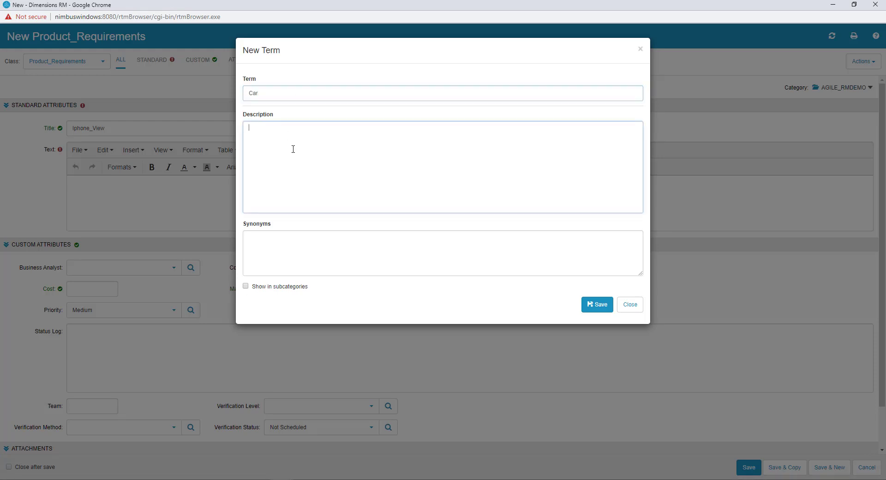
text(this )
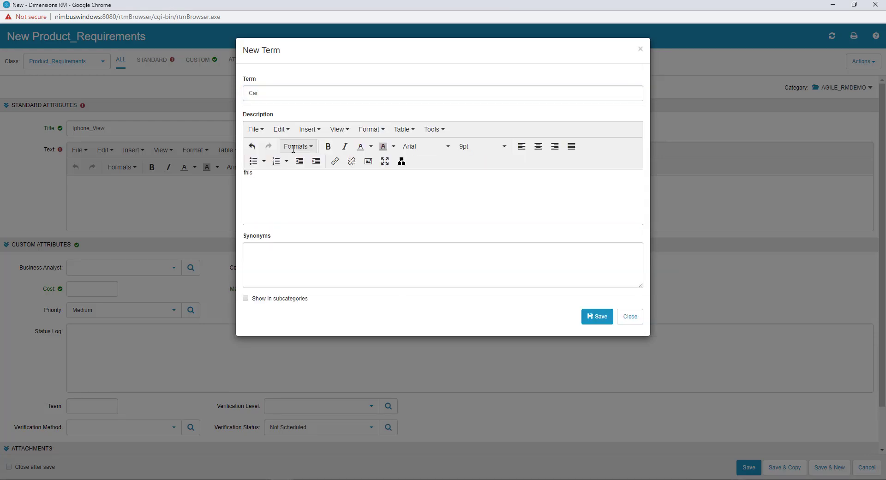
text(is our car standard)
click(318, 249)
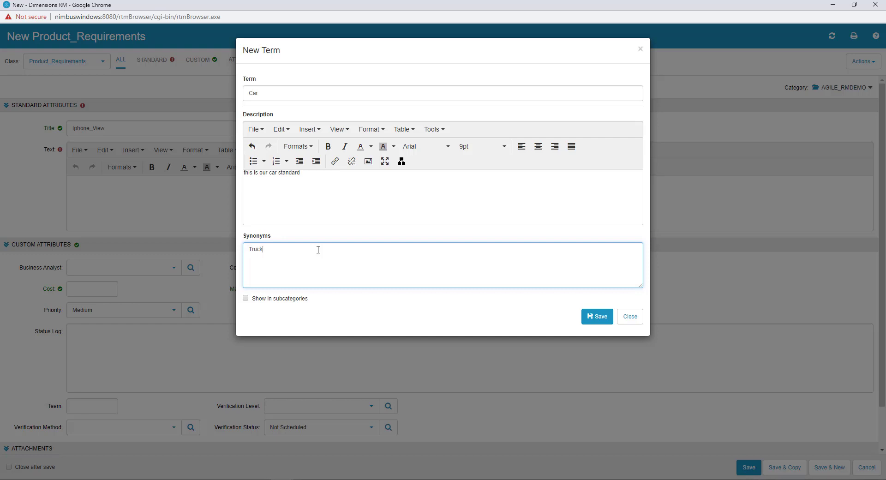
click(599, 318)
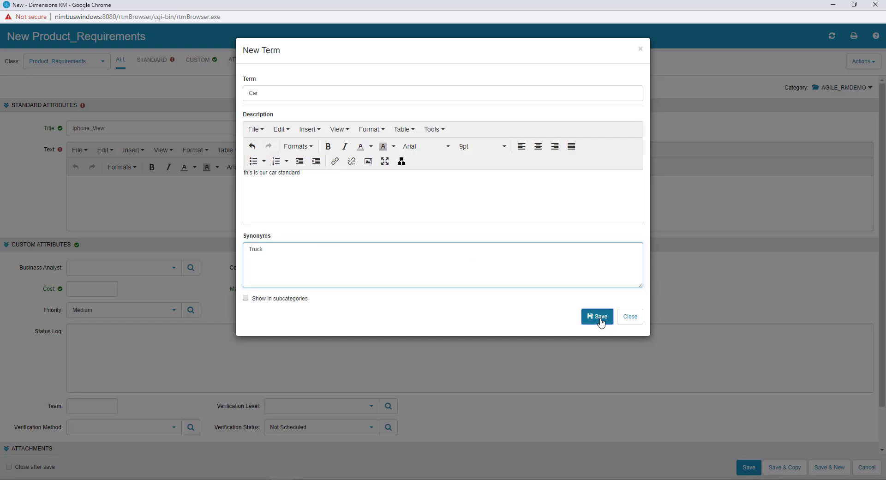
click(600, 307)
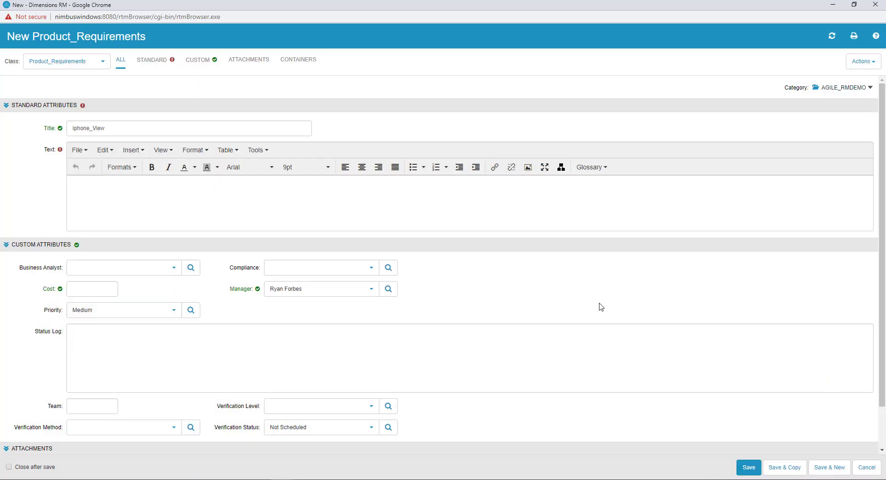
Insert the glossary term iOS into the requirement's text and add the word "this" after it.
click(595, 169)
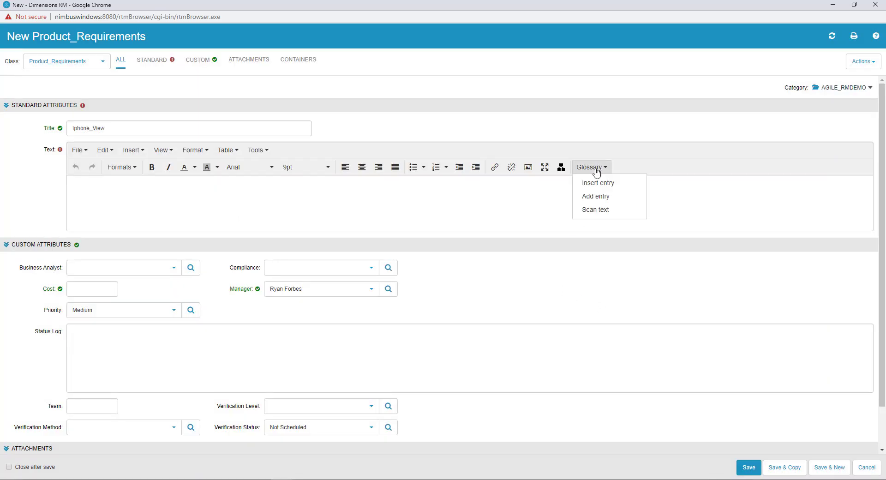
click(597, 184)
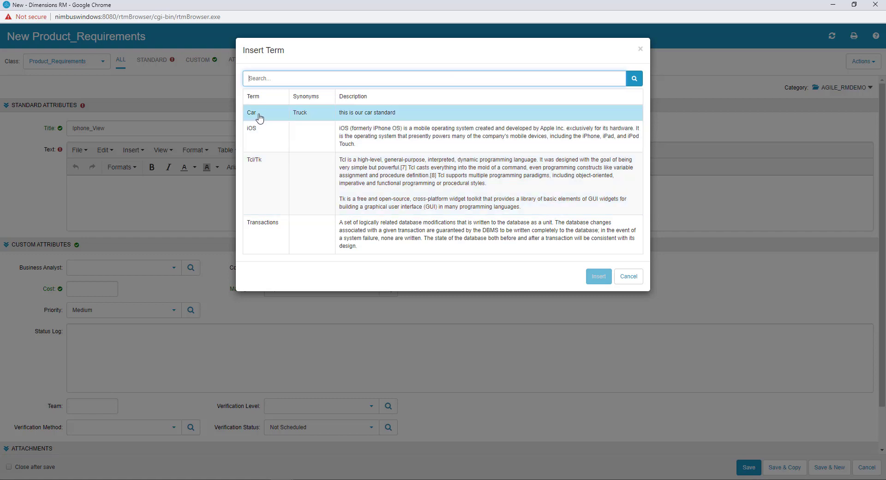
click(268, 146)
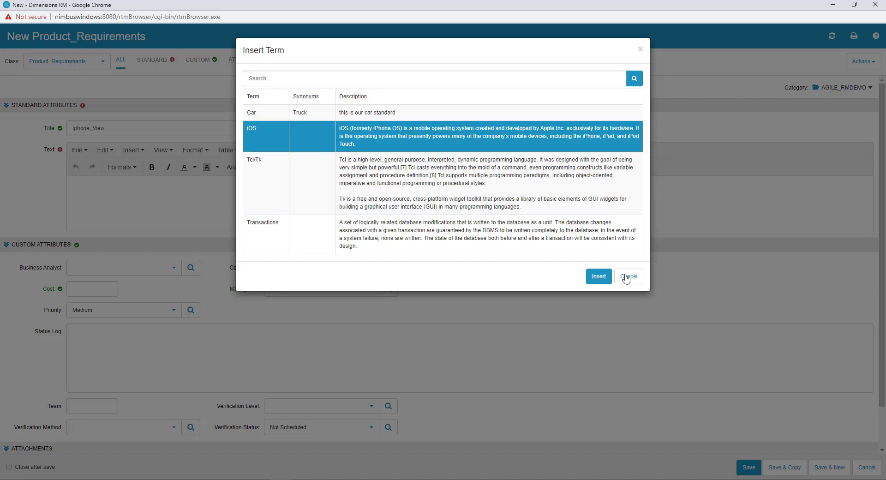
click(599, 276)
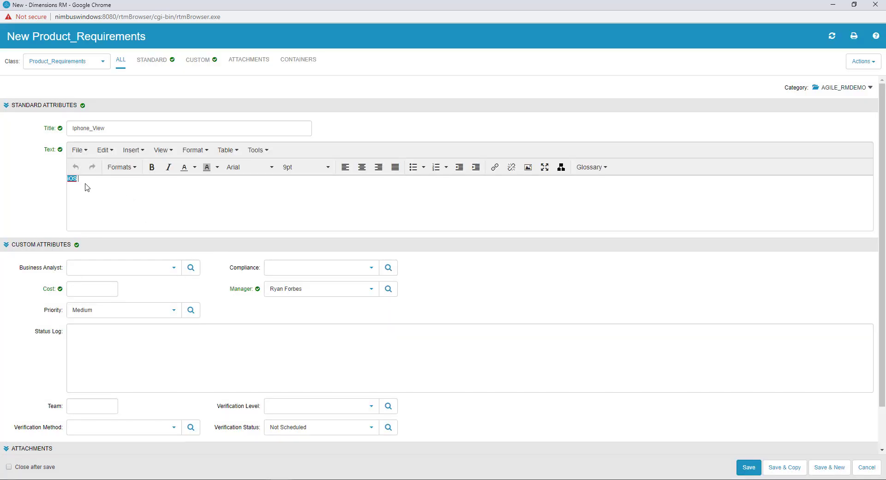
text(this)
mouse_move(74, 183)
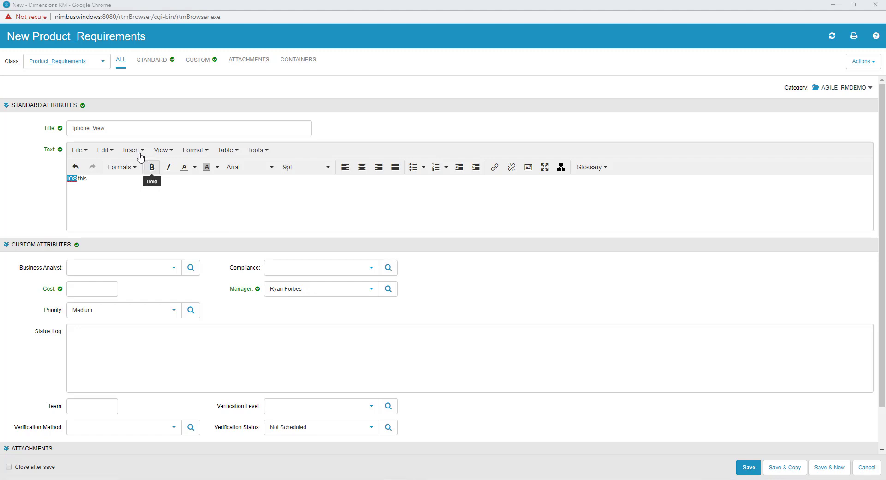
Switch the new requirement form's class to Stories, discarding the entered data, and expand its Containers section.
click(94, 67)
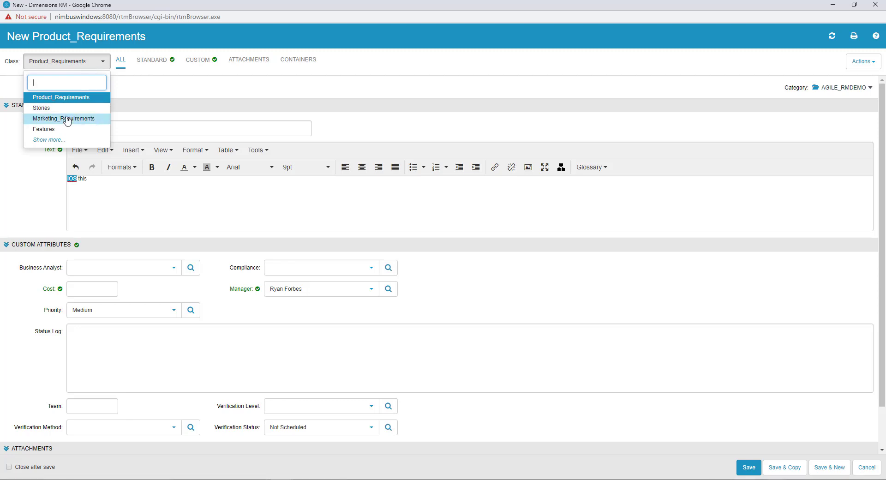
click(55, 140)
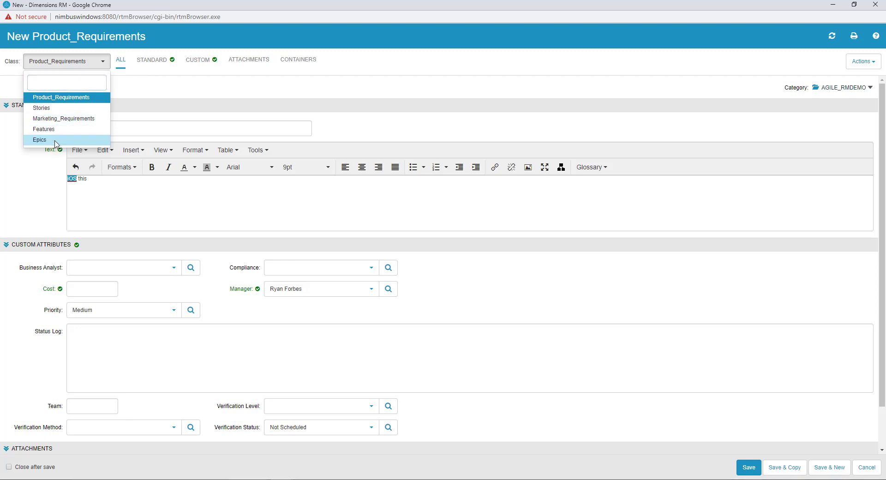
click(60, 109)
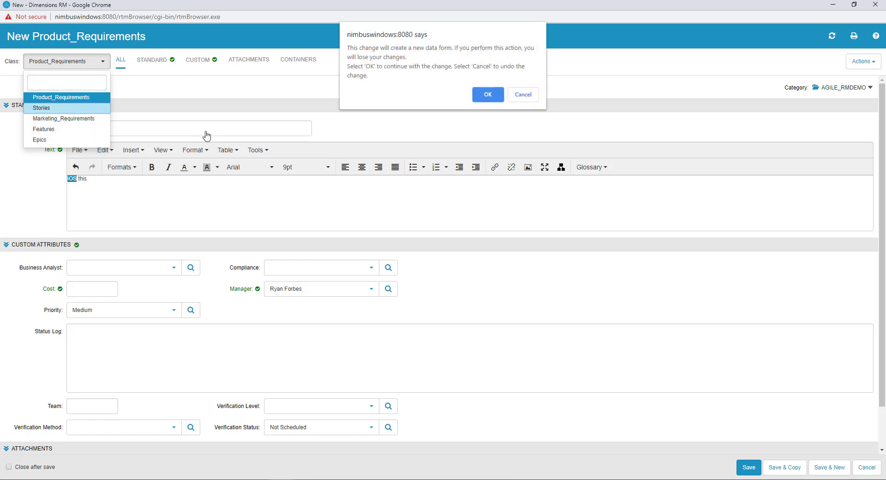
click(497, 94)
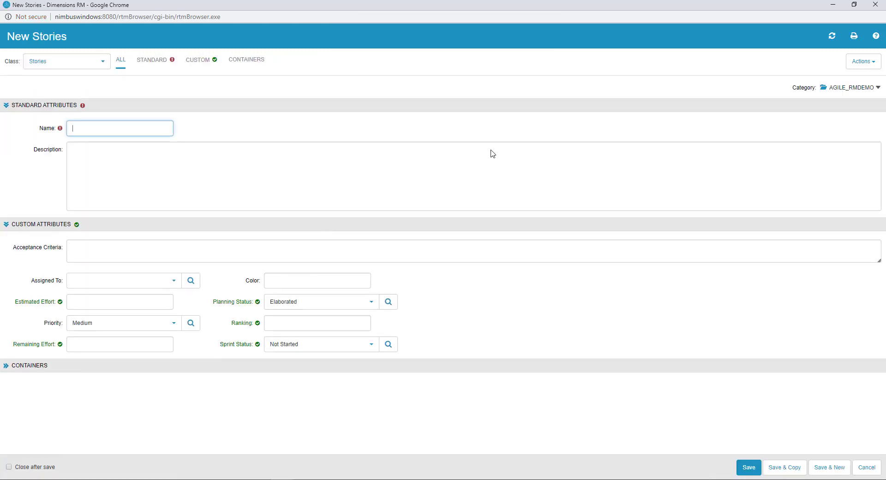
click(6, 366)
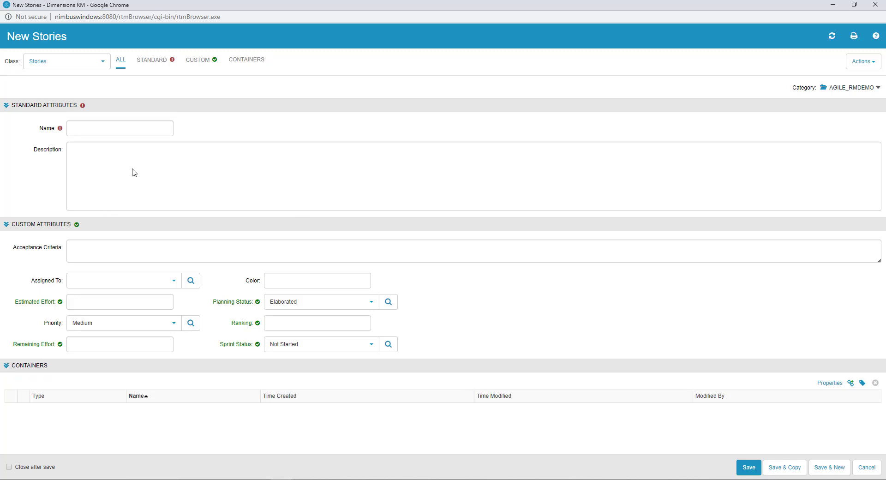
click(80, 68)
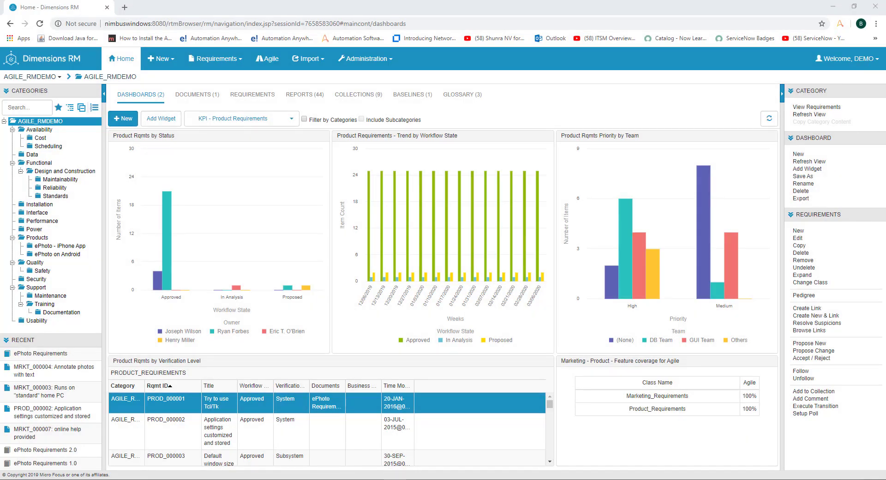
List the product requirements and open Share Pictures (PROD_000026) in a maximized window.
click(253, 96)
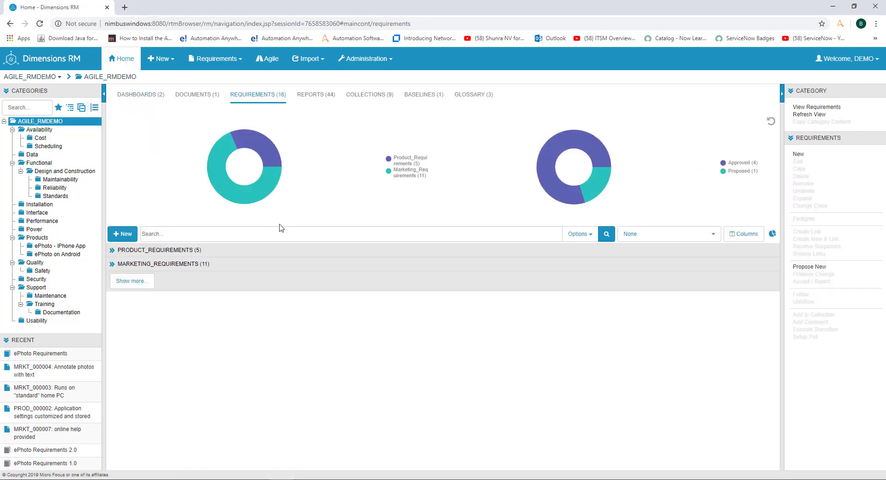
click(112, 250)
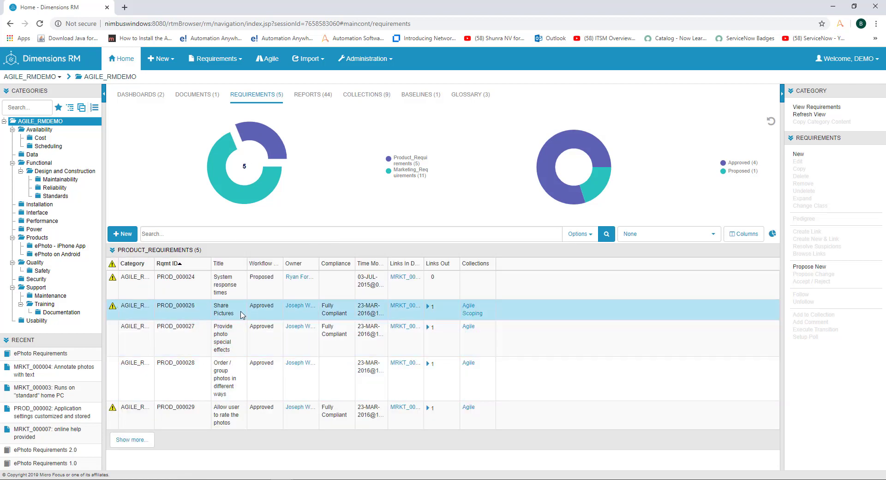
click(234, 314)
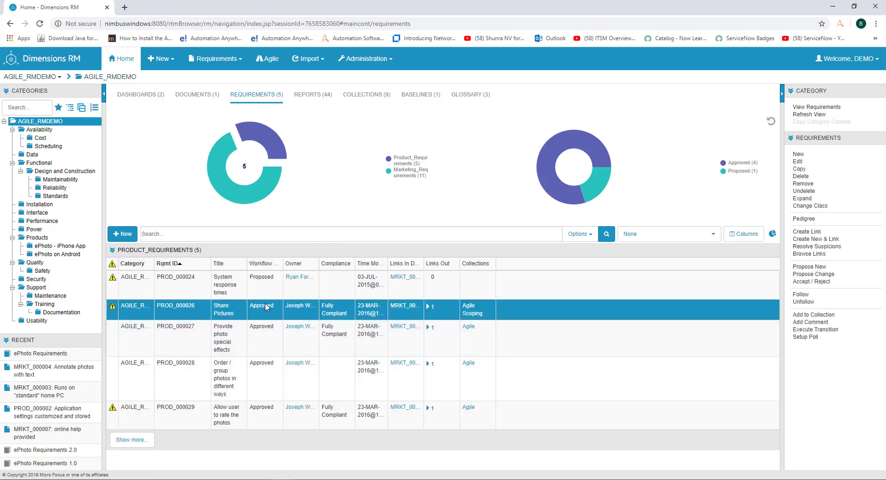
double_click(265, 314)
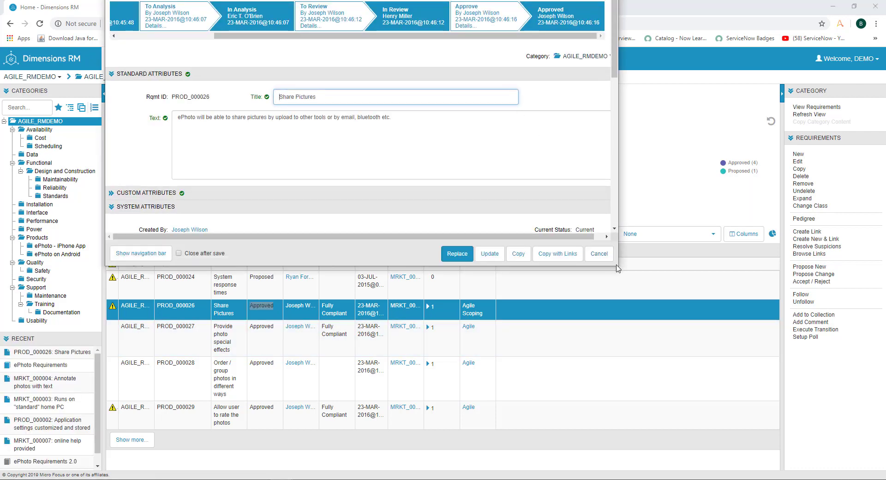
drag(620, 269, 788, 478)
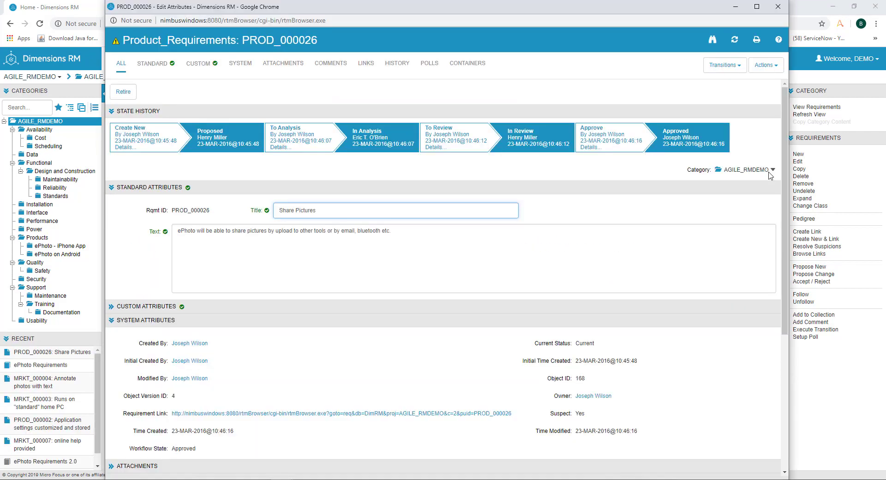
click(756, 8)
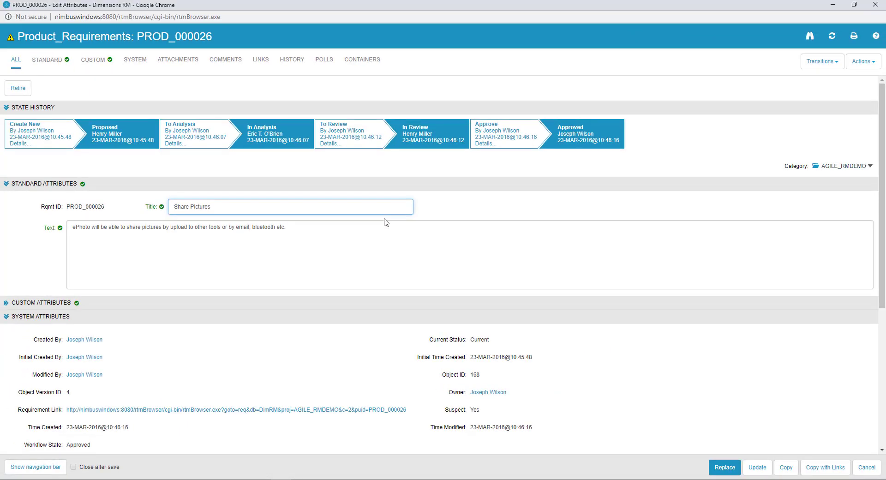
Draft a new poll titled "discussion" for the requirement with two users as participants, and cancel it without starting.
scroll(386, 223, down, 5)
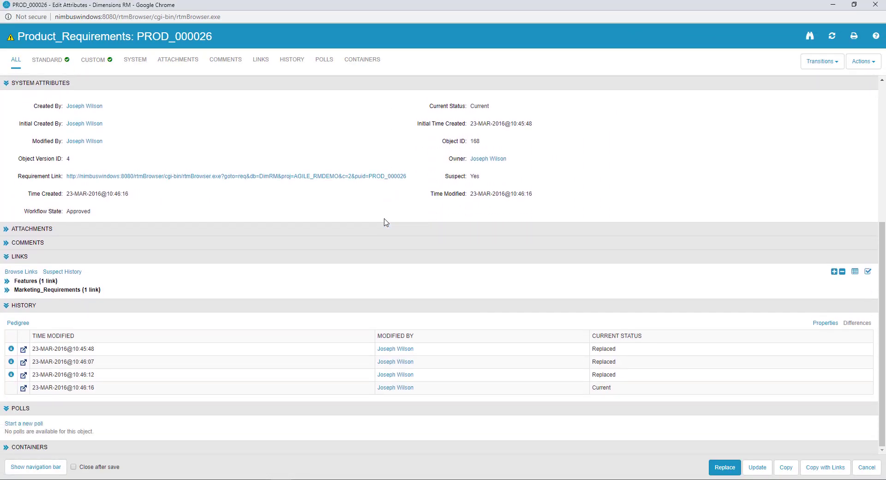
click(34, 425)
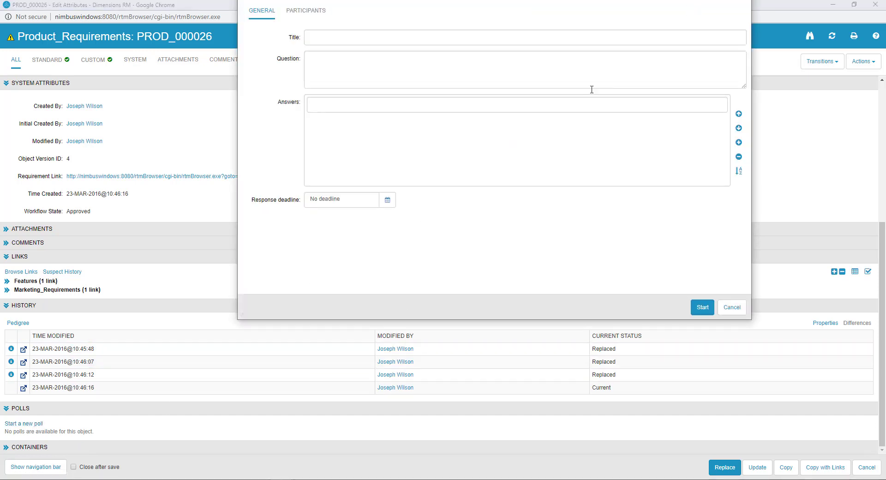
click(409, 40)
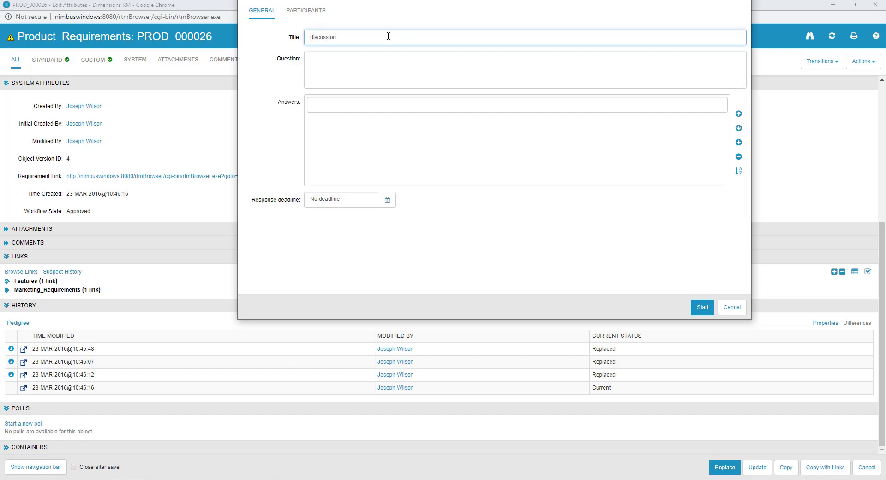
click(306, 11)
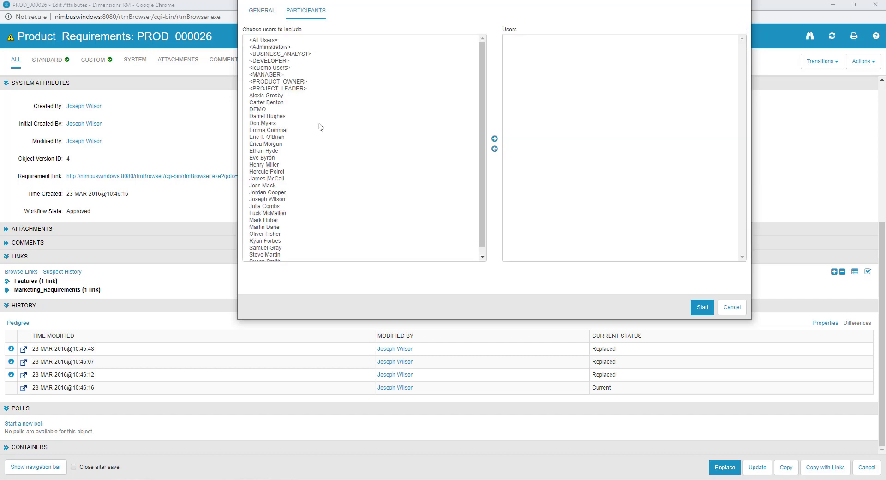
click(280, 123)
click(494, 139)
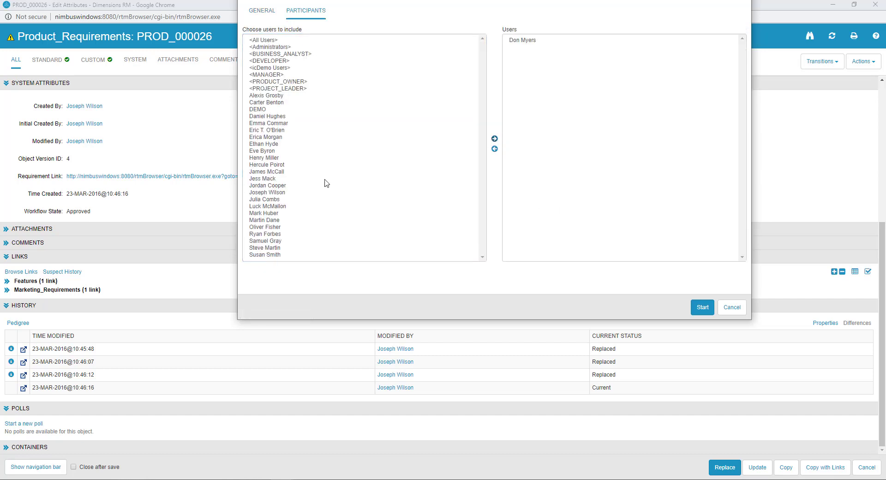
click(284, 171)
click(494, 138)
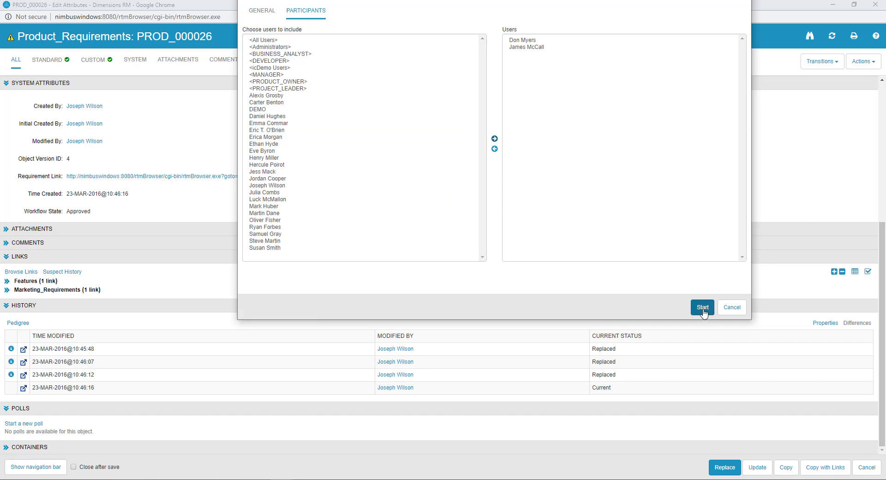
click(732, 307)
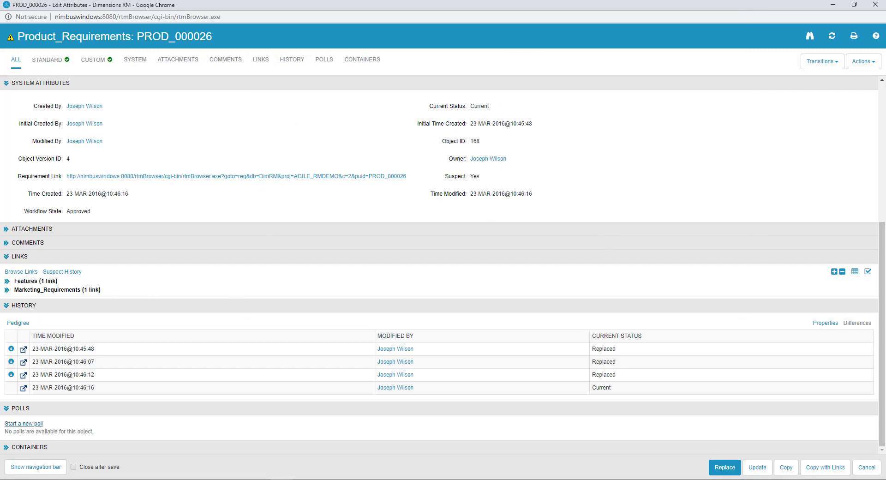
Look over the blank new poll form again and close both it and the requirement without saving.
click(23, 424)
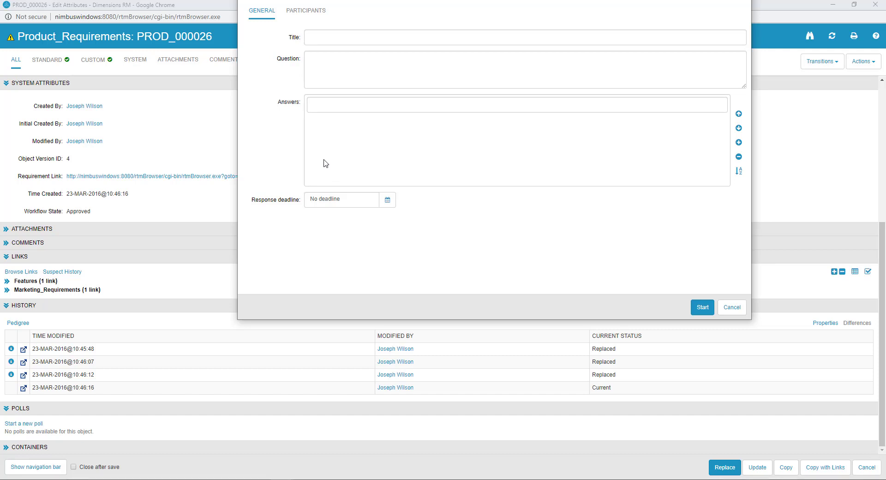
click(732, 307)
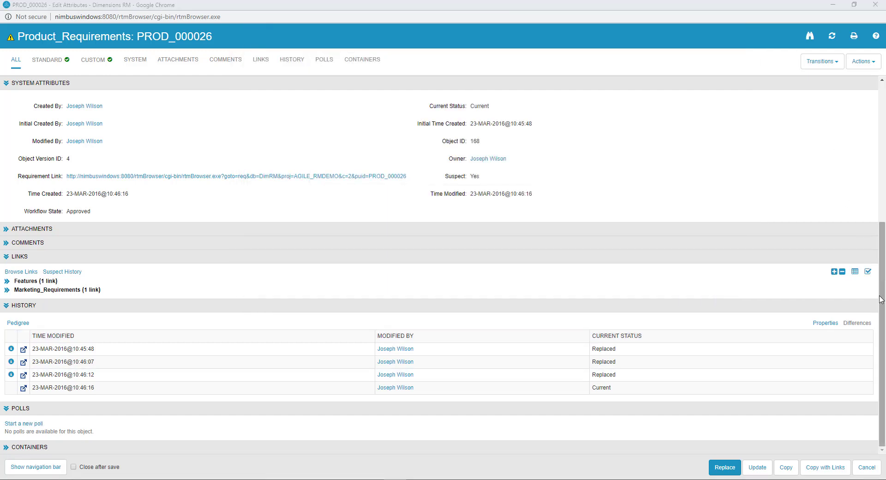
click(874, 463)
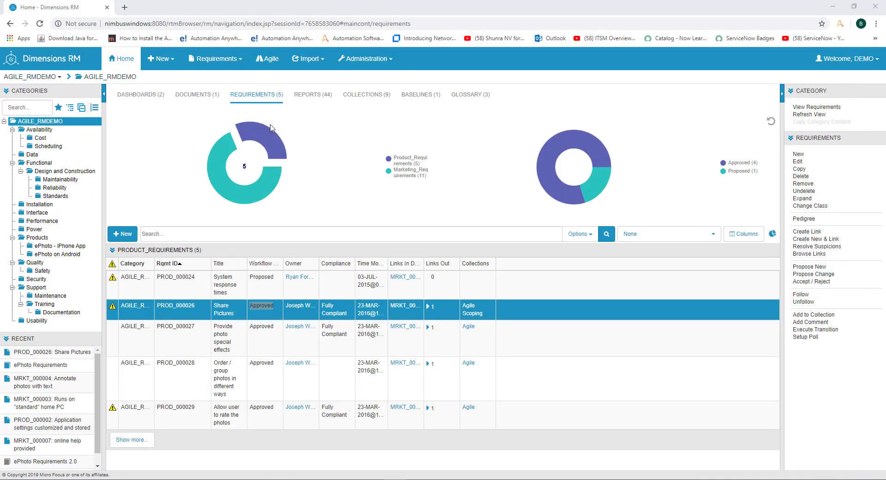
Open the ePhoto Requirements document from the project's documents list.
click(206, 94)
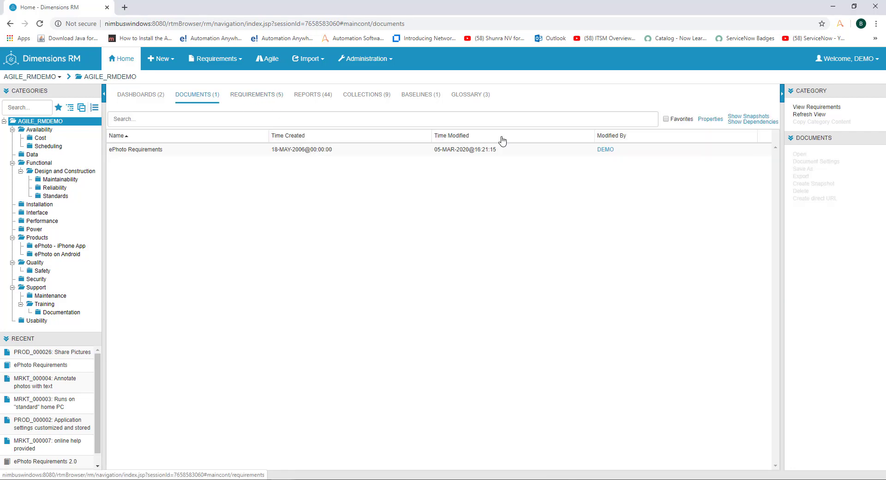
click(180, 152)
double_click(180, 153)
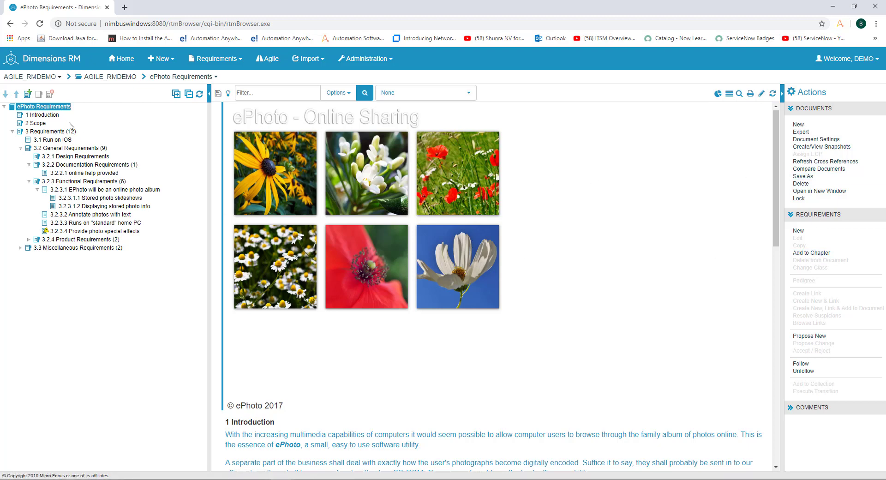
Browse the document's content from the Introduction through the Requirements and General Requirements chapters.
click(47, 114)
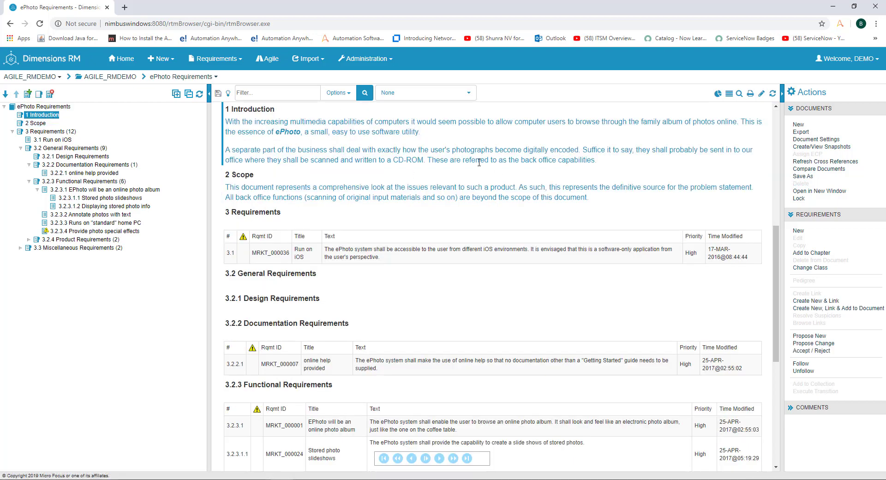
scroll(509, 203, down, 1)
scroll(510, 199, up, 2)
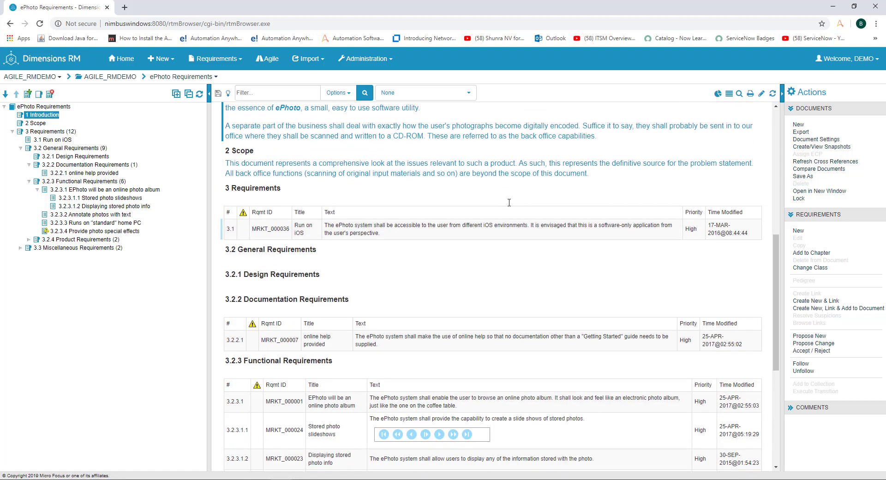
click(26, 132)
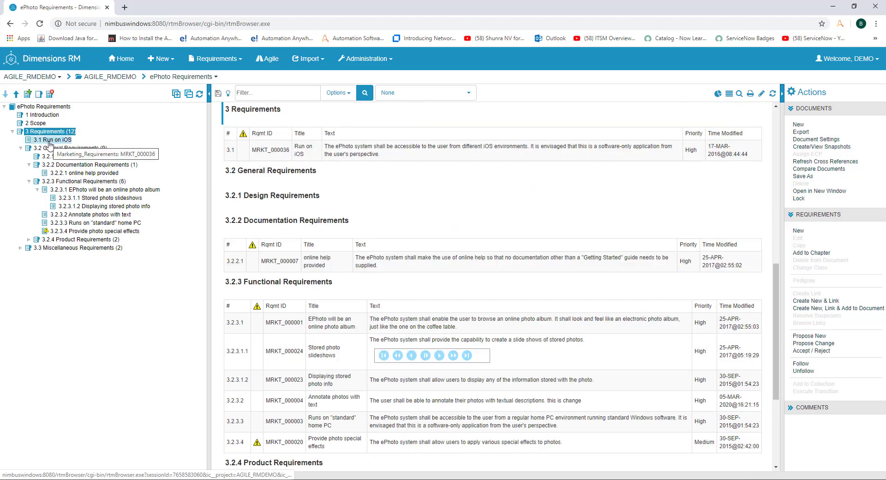
click(52, 140)
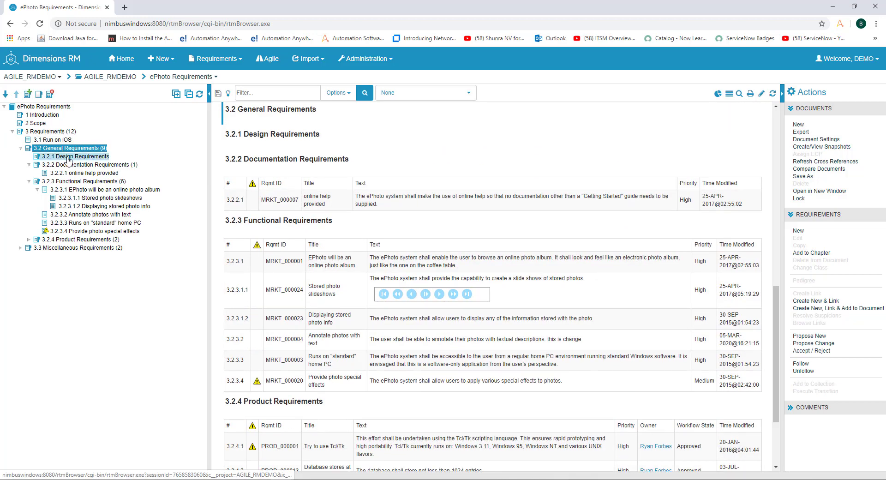
Open the 3.2.1 Design Requirements chapter for editing in an enlarged window and close it without changes.
click(71, 157)
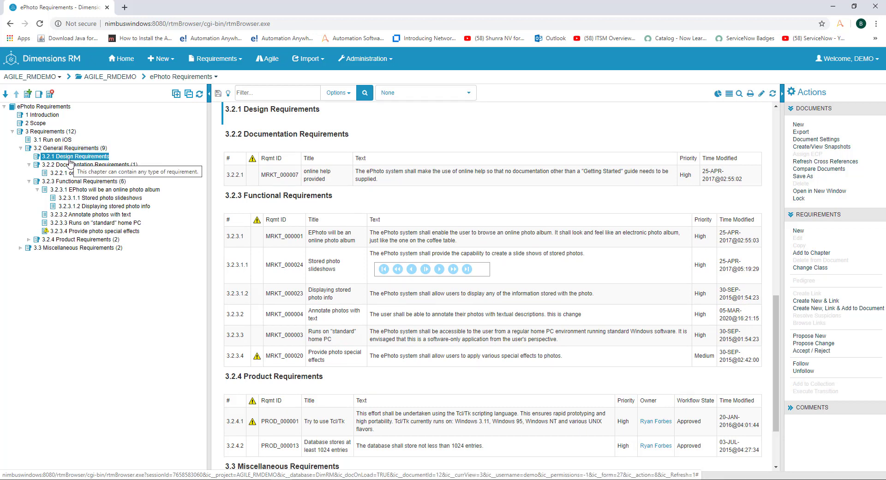
double_click(70, 159)
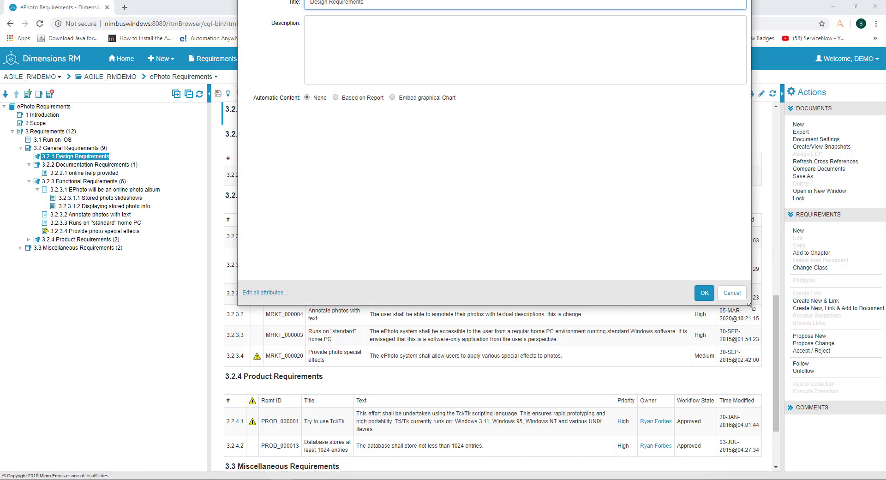
drag(751, 307, 829, 416)
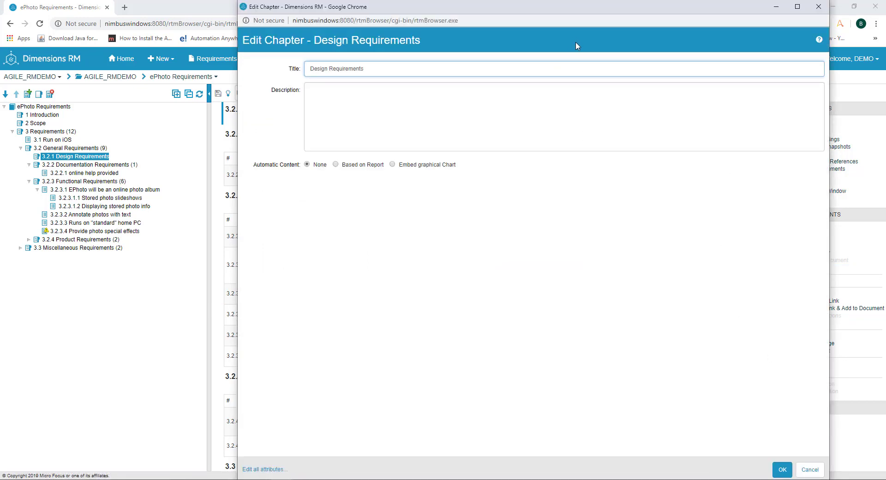
click(819, 7)
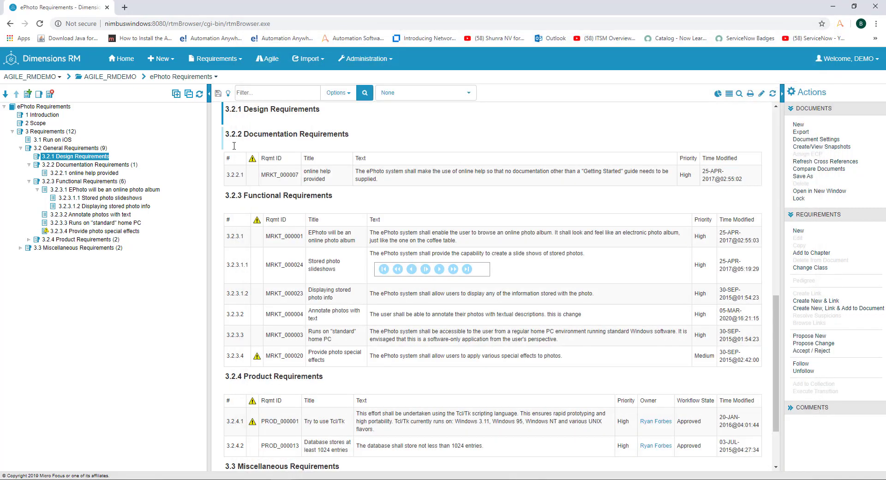
Open requirement 3.2.2.1 "online help provided" and review its system attributes, links, history and polls.
double_click(101, 174)
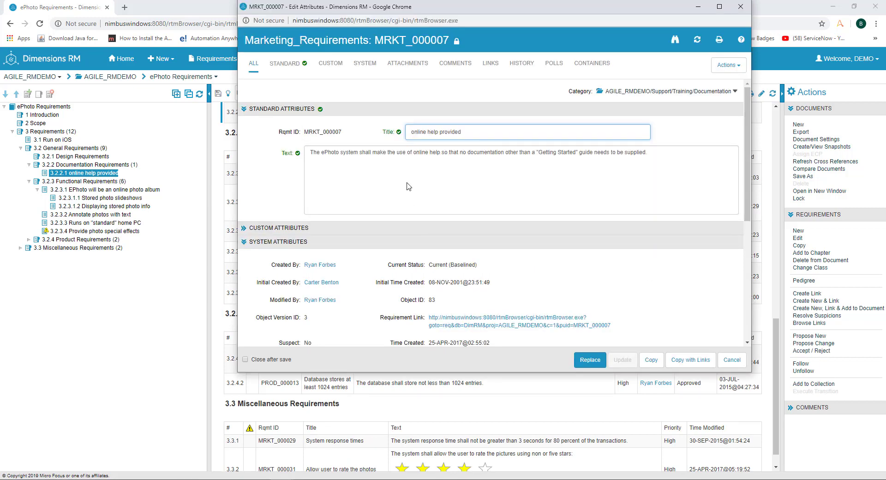
scroll(606, 199, down, 4)
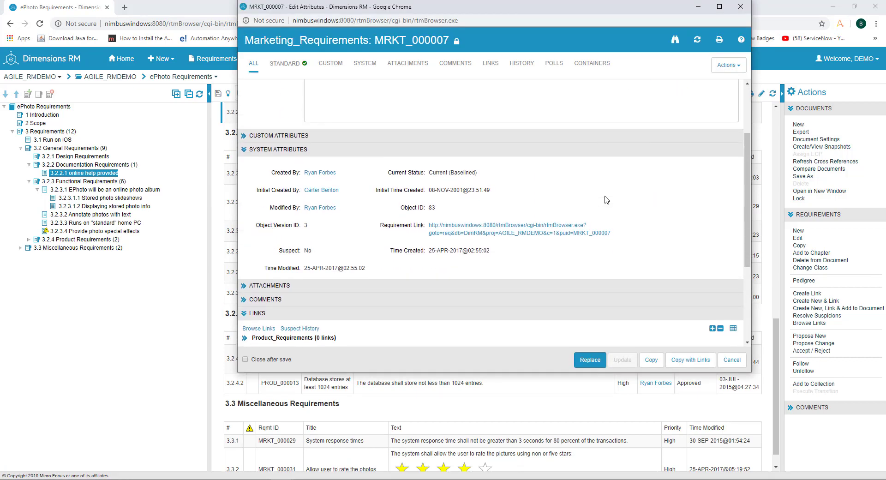
scroll(606, 199, down, 1)
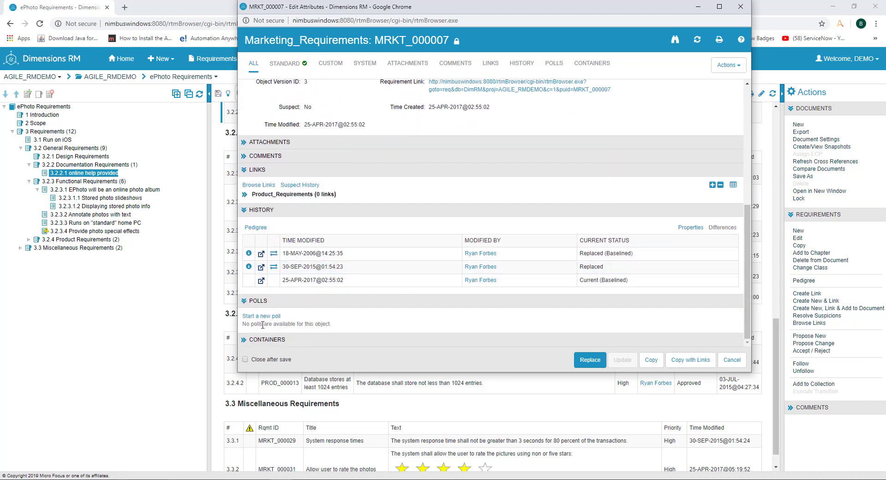
Review the containers that hold the "online help provided" requirement and close its attributes window without changes.
click(245, 340)
scroll(453, 279, down, 2)
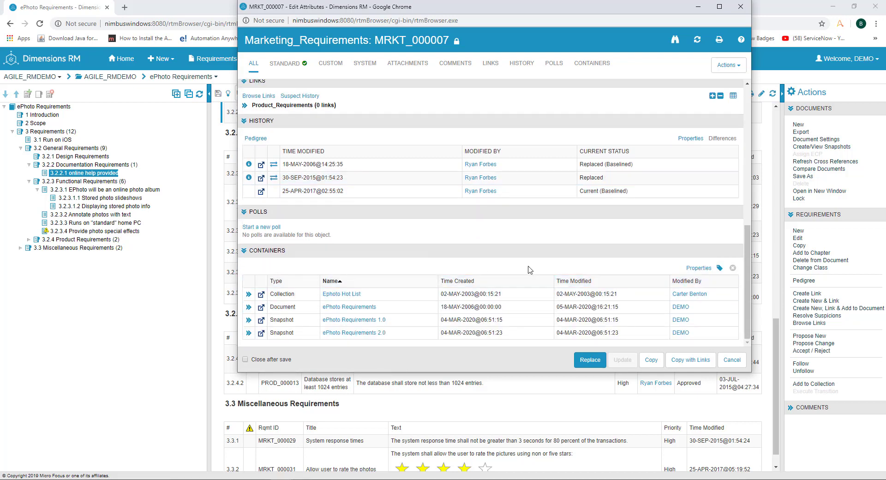
scroll(566, 249, up, 5)
scroll(567, 249, up, 1)
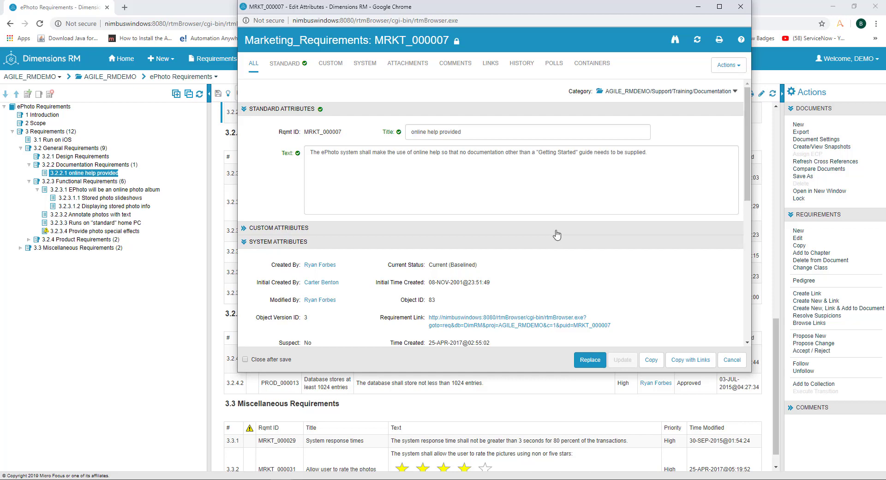
click(732, 361)
Open the Add to Chapter window for chapter 3.2.2 Documentation Requirements, enlarge it and reposition it.
click(88, 165)
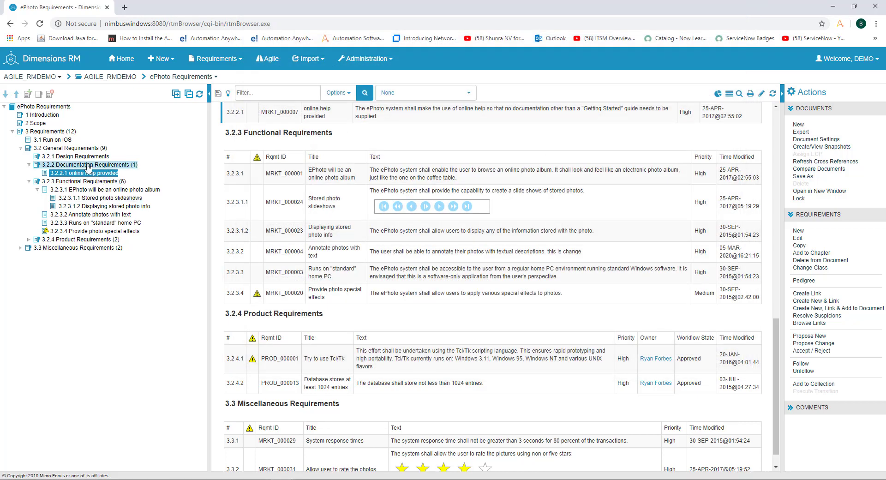
click(799, 254)
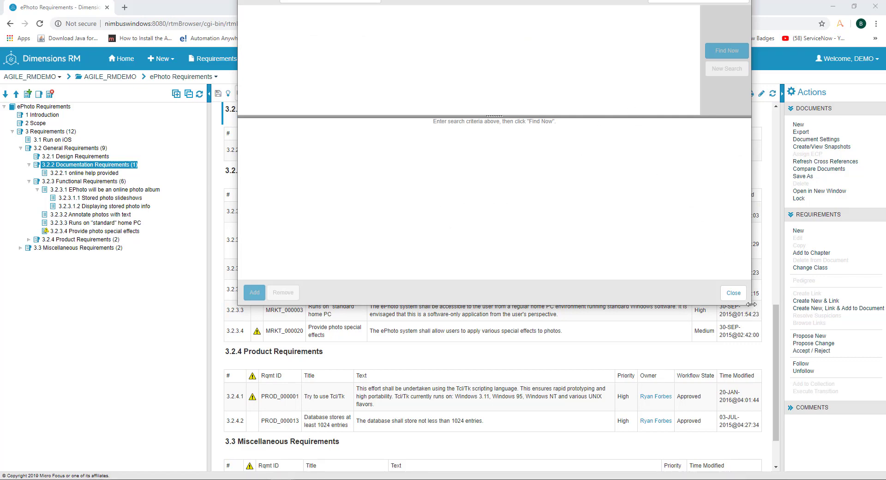
drag(748, 305, 777, 471)
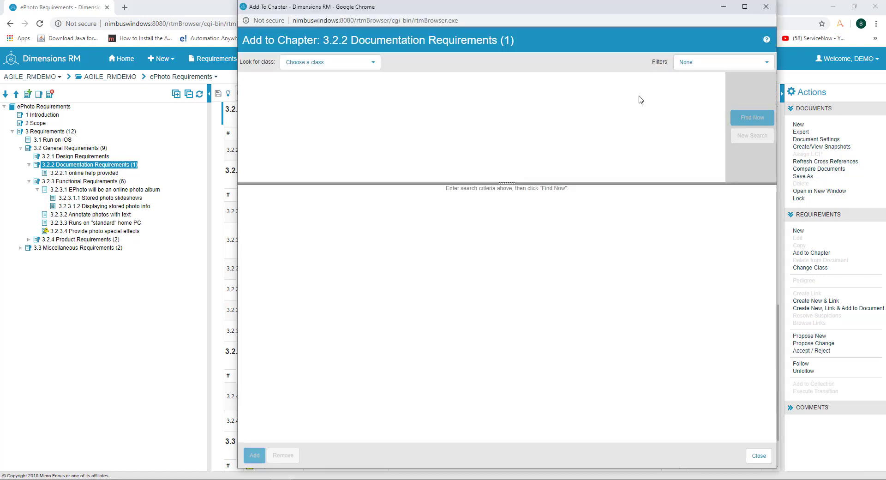
drag(614, 9, 587, 22)
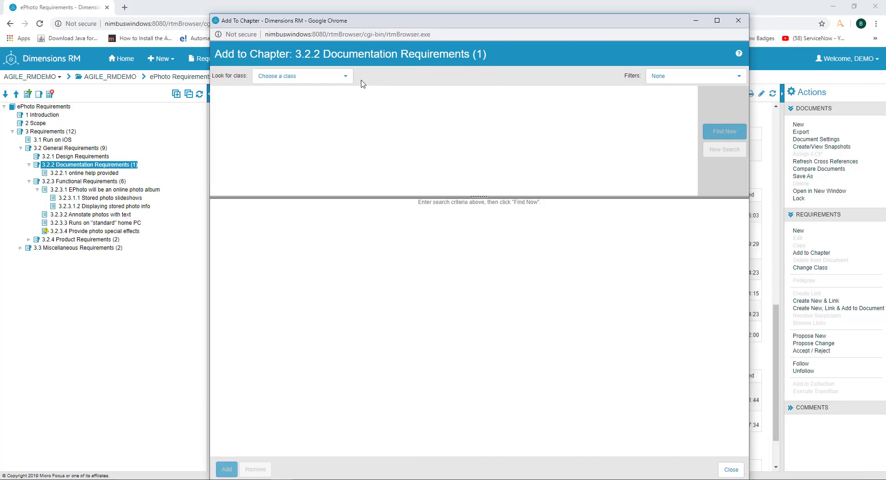
Find requirements of the Product_Requirements class in the AGILE_RMDEMO category.
click(334, 81)
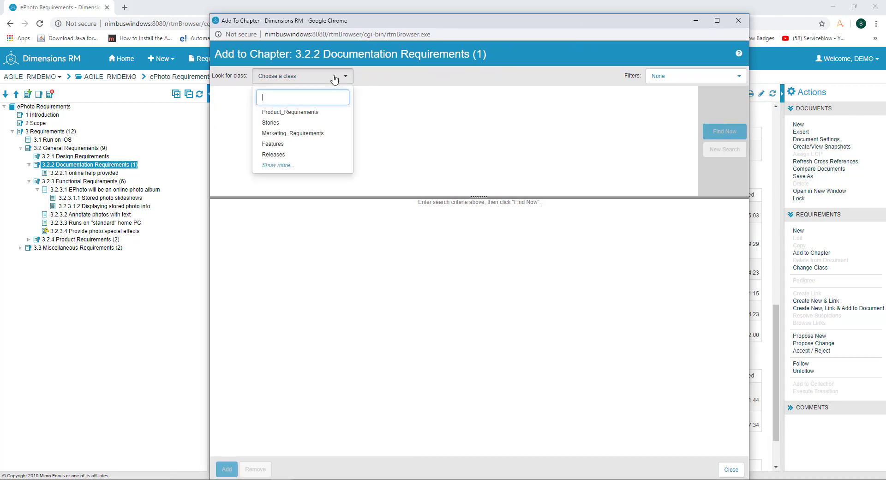
click(304, 118)
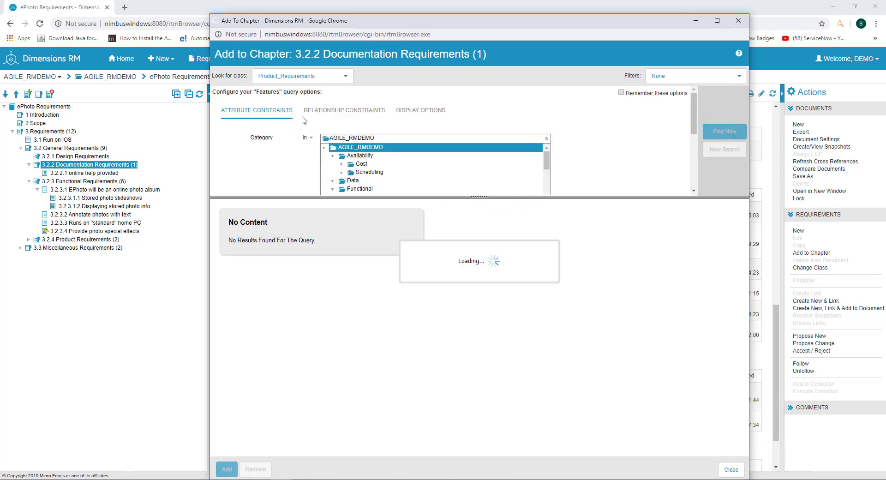
click(548, 140)
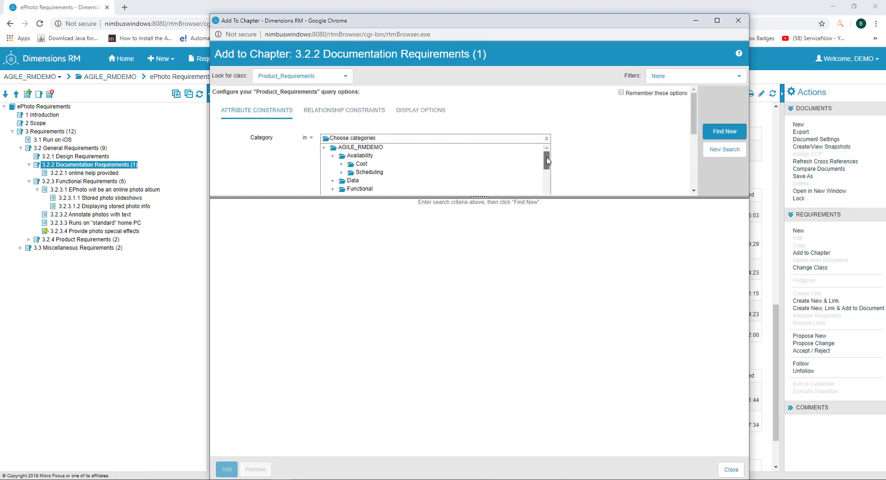
mouse_move(547, 160)
mouse_down()
mouse_move(546, 180)
mouse_move(545, 155)
mouse_up()
click(414, 148)
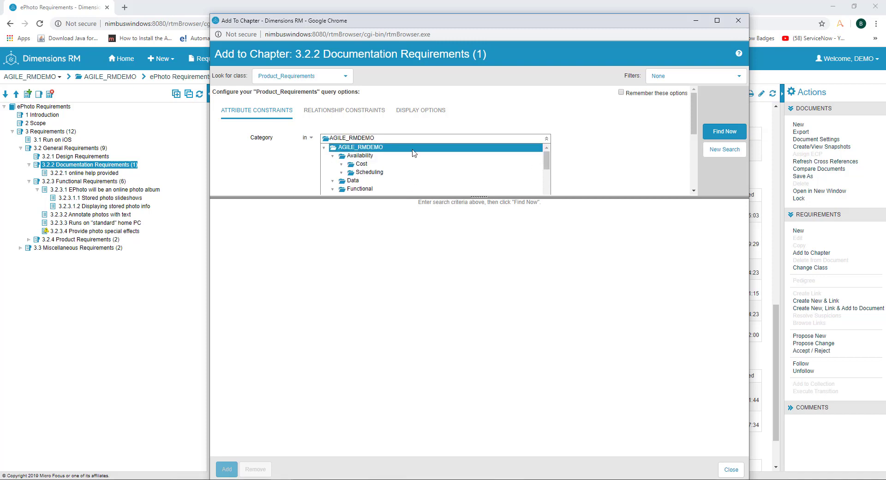
click(712, 133)
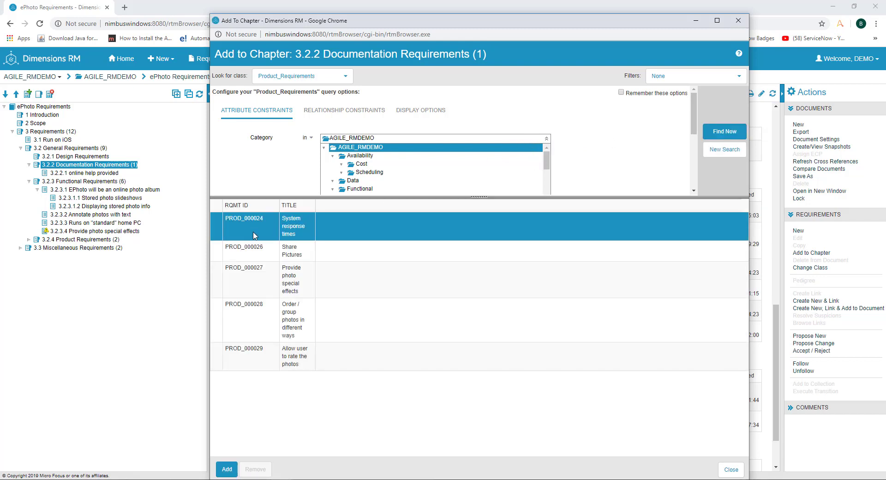
Add requirement PROD_000024 "System response times" to the Documentation Requirements chapter and close the Add to Chapter window.
click(227, 469)
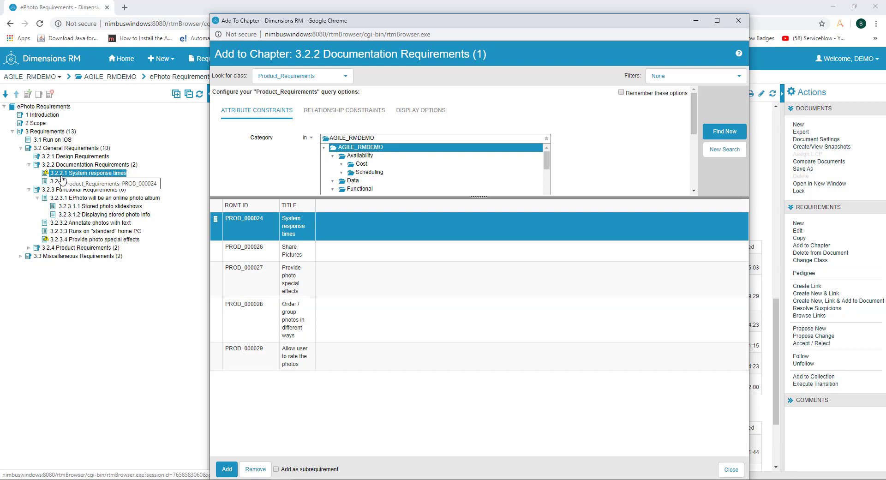
ctrl+click(71, 181)
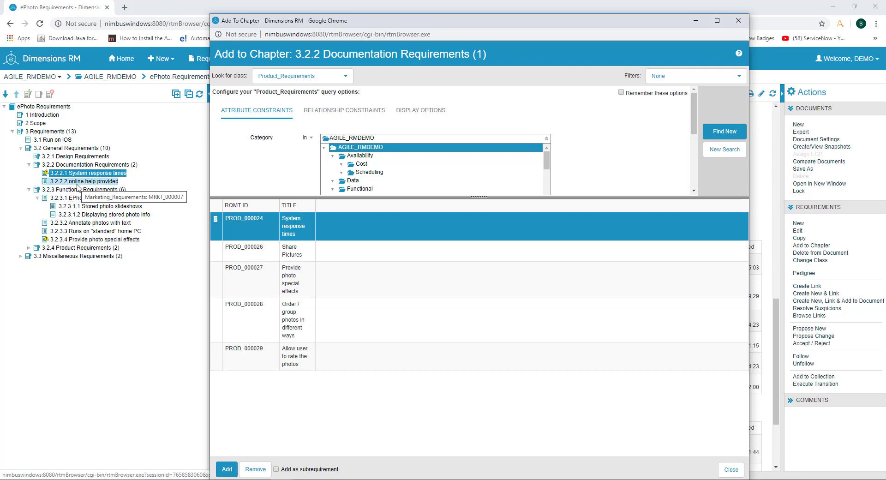
ctrl+click(75, 182)
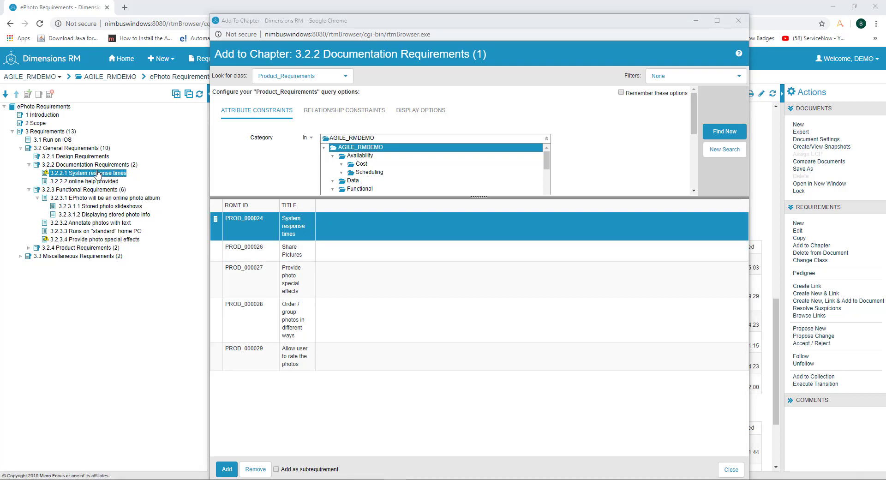
click(740, 21)
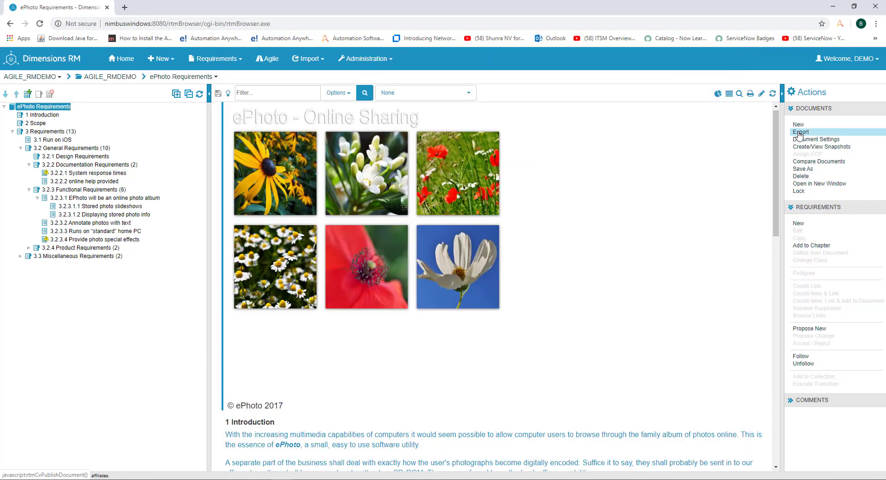
Export the ePhoto Requirements document as a Word Document and open the downloaded file in Word.
click(801, 132)
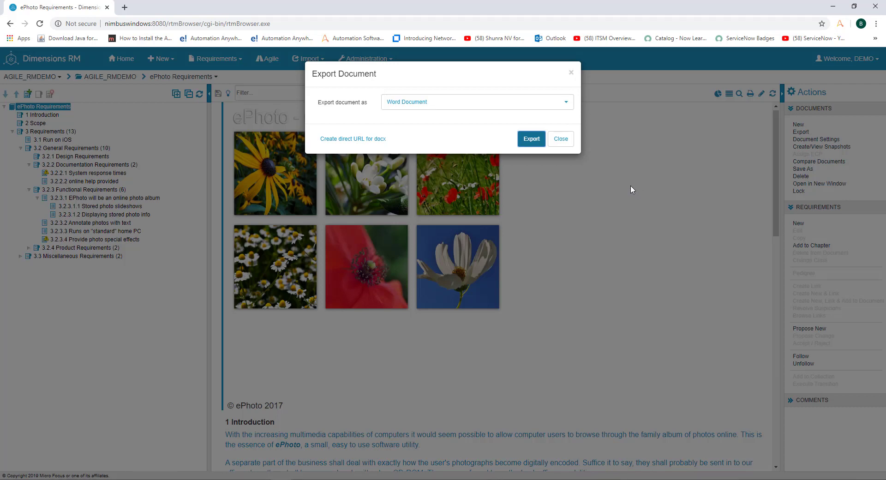
click(555, 106)
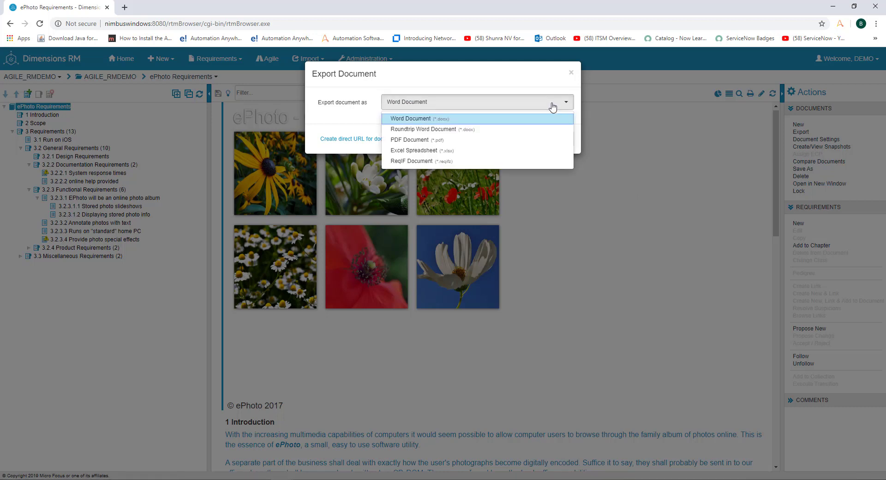
click(505, 120)
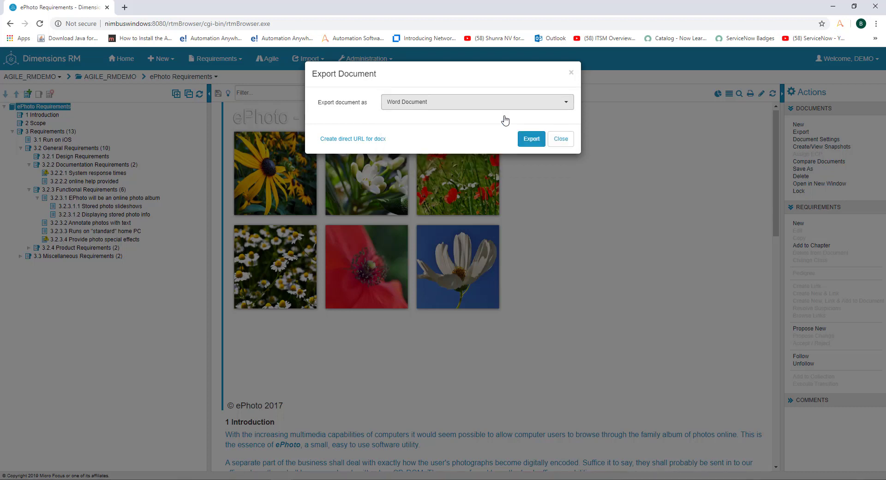
click(531, 144)
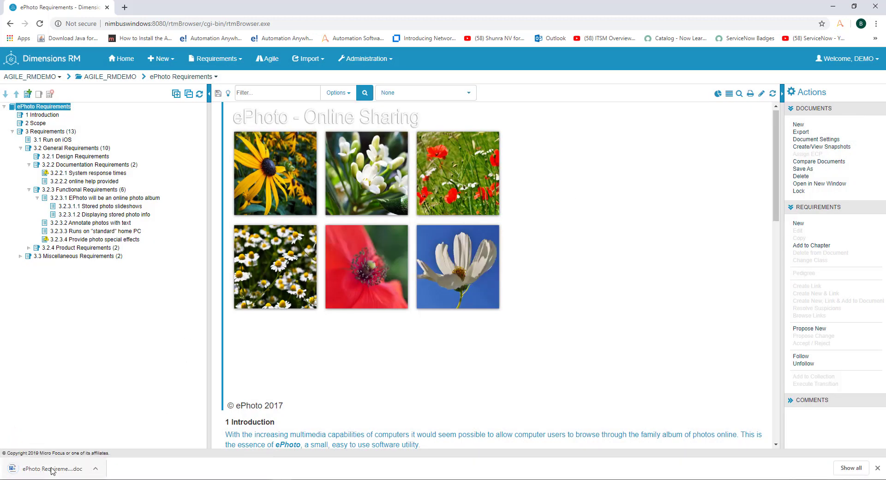
click(52, 469)
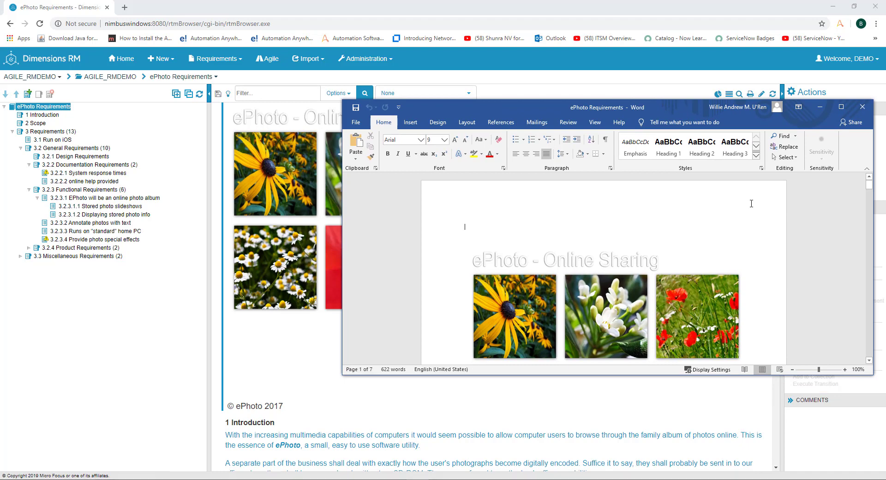
Examine the exported document's cover, table of contents and requirement chapters in Word, then close it.
click(715, 231)
scroll(716, 233, down, 3)
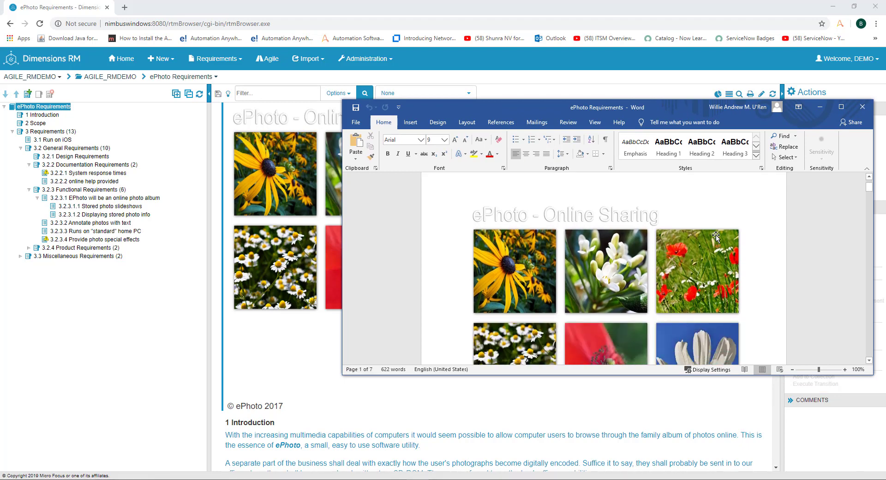
scroll(716, 236, down, 10)
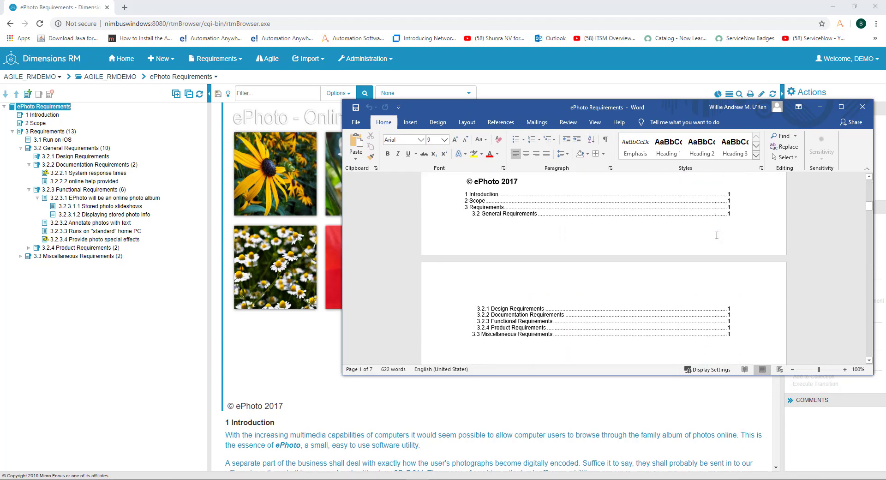
scroll(717, 236, down, 10)
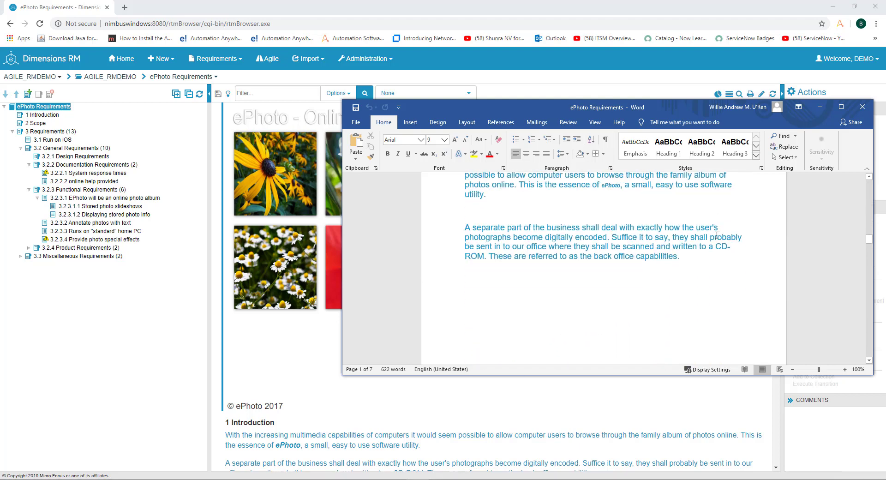
scroll(717, 235, down, 10)
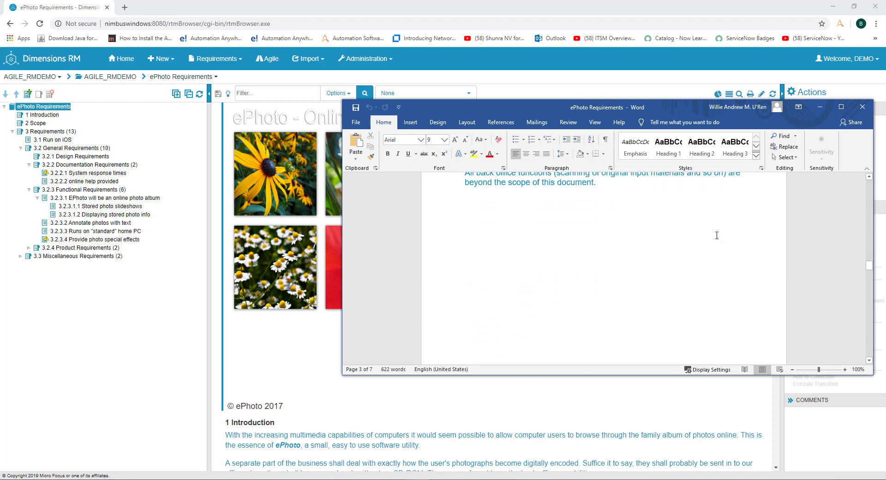
scroll(717, 236, down, 10)
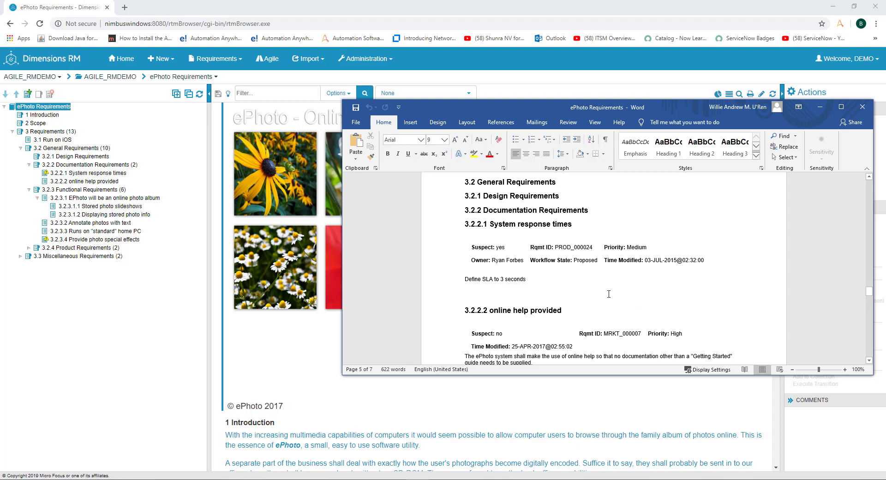
scroll(609, 294, down, 3)
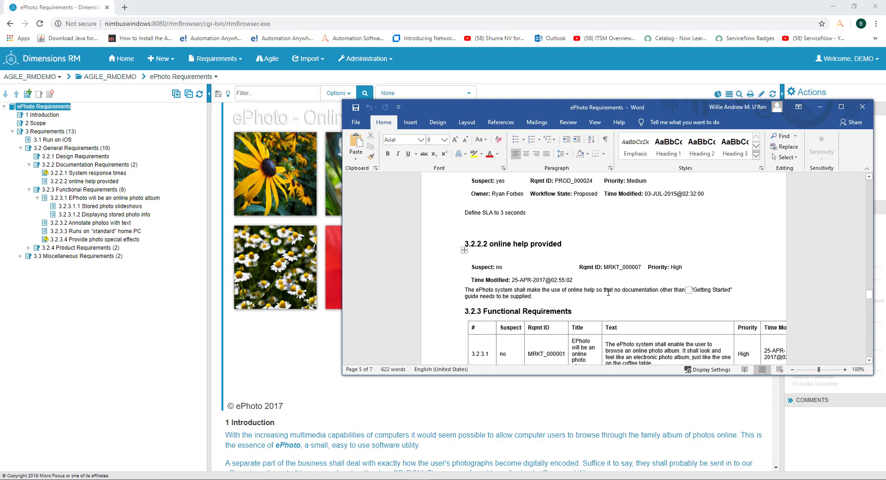
scroll(609, 292, down, 5)
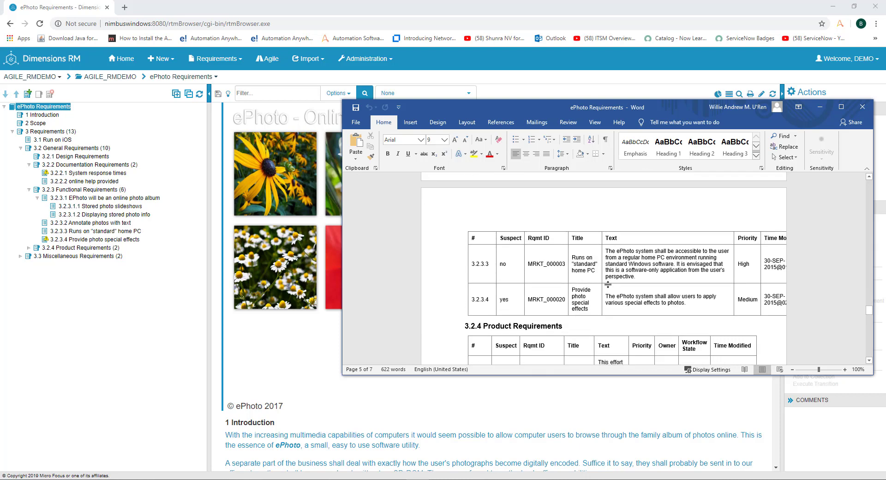
scroll(593, 283, down, 5)
scroll(594, 281, down, 5)
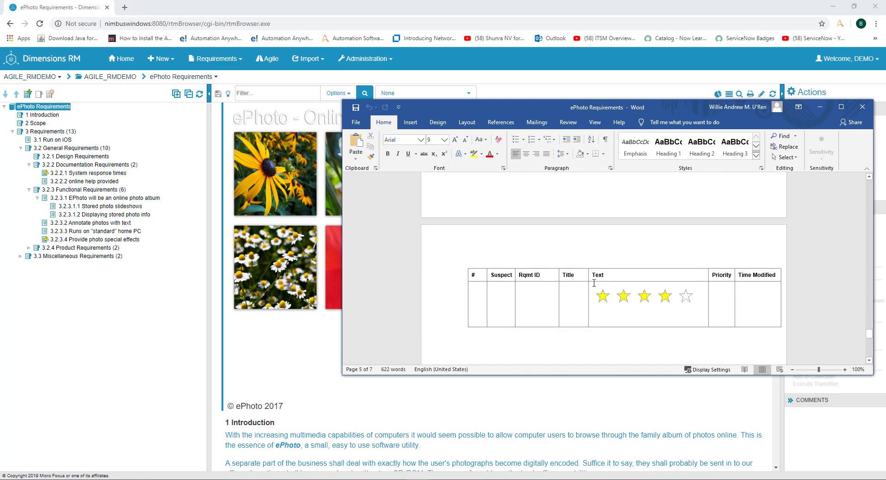
scroll(594, 283, up, 5)
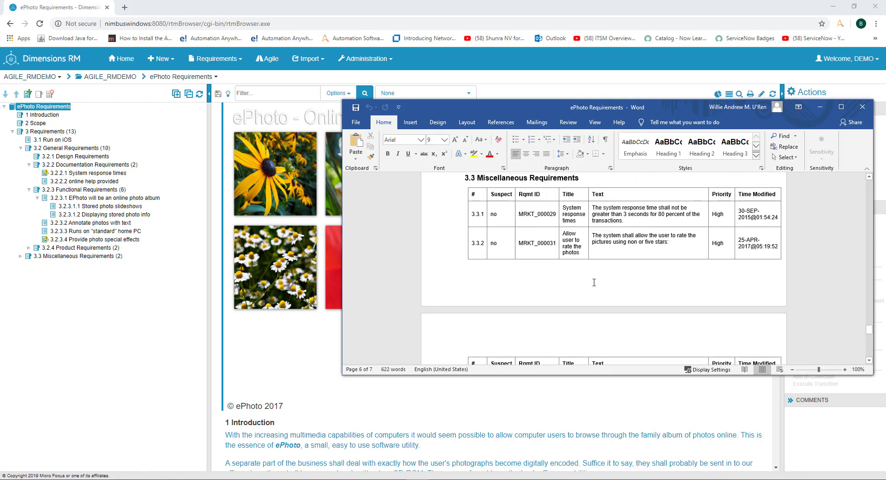
scroll(594, 283, up, 12)
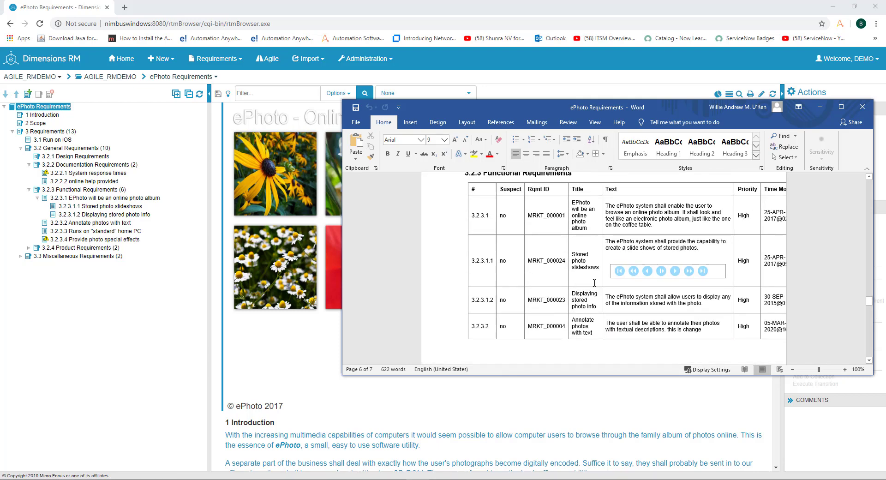
scroll(595, 282, up, 10)
click(863, 107)
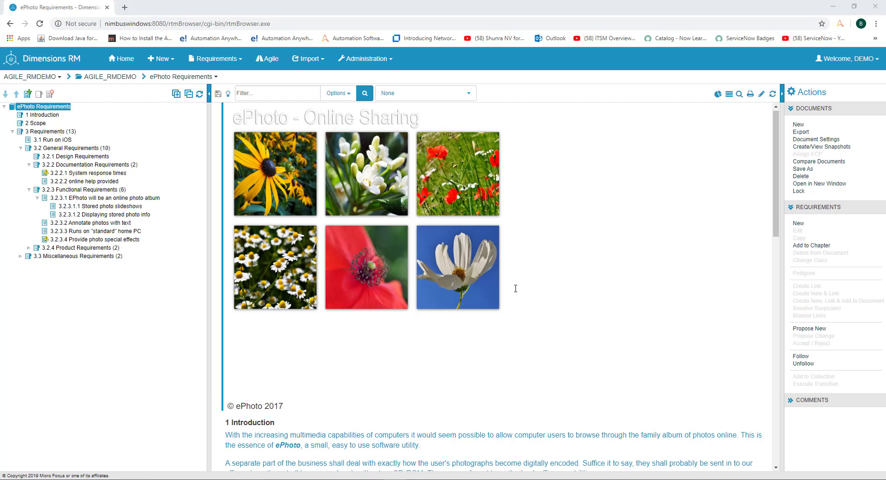
Add the comment "this is a comment and a reply" to the ePhoto Requirements document and save it.
click(790, 401)
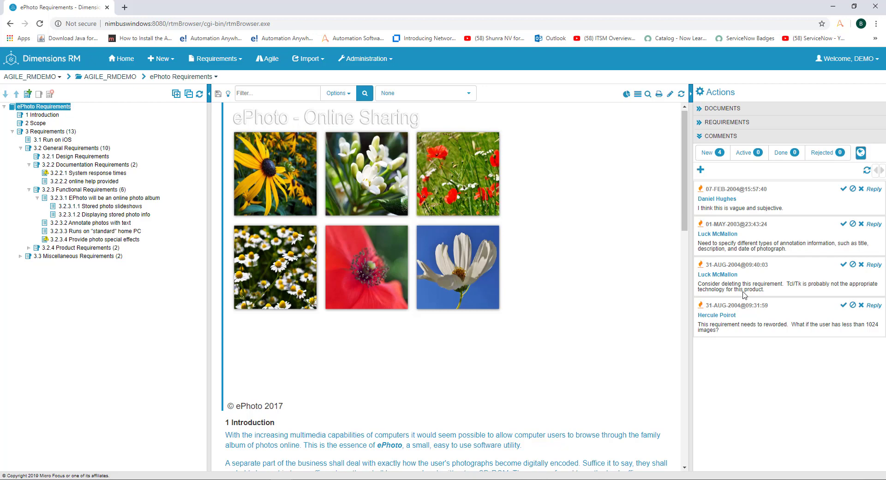
click(701, 170)
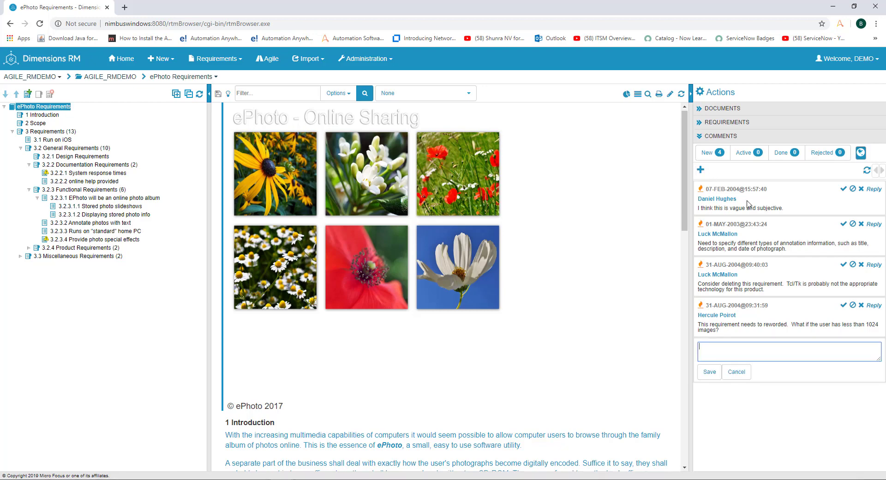
text(this is a)
text( comment an)
text(d and a reply)
click(710, 372)
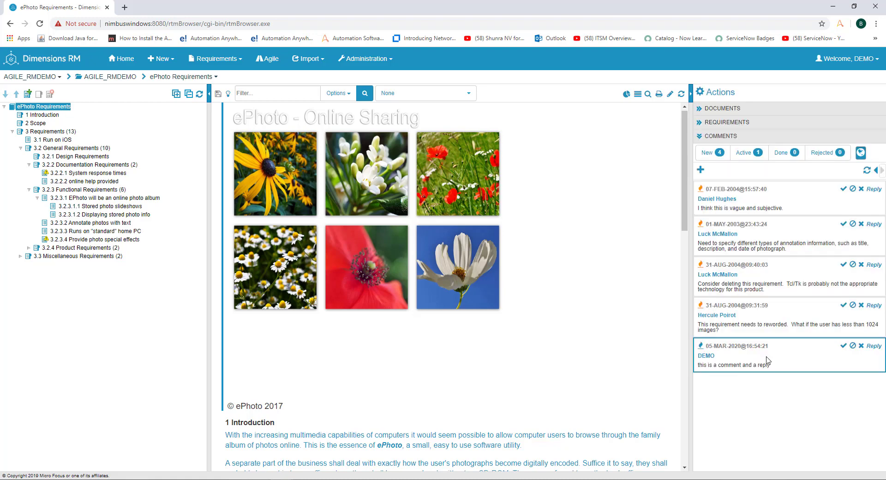